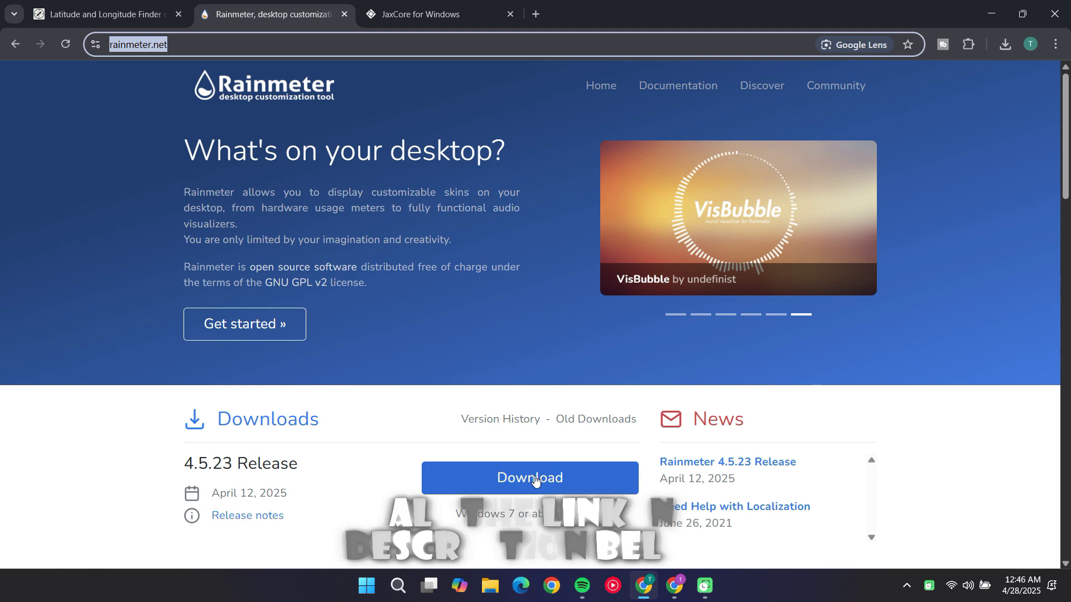
Download the Rainmeter 4.5.23 release installer from rainmeter.net and close the Rainmeter page.
left_click(520, 348)
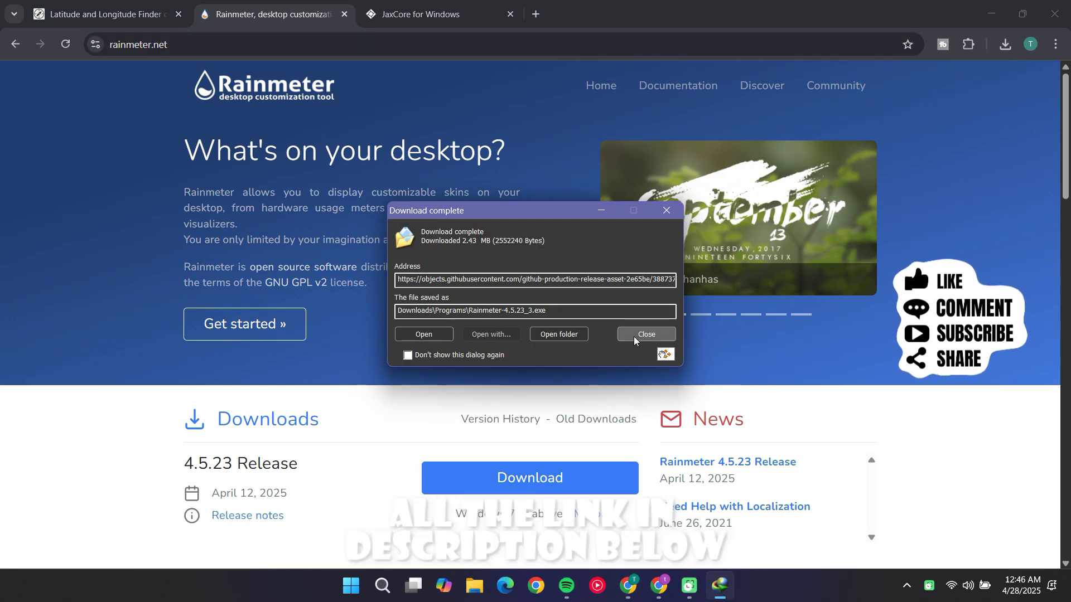
left_click(633, 337)
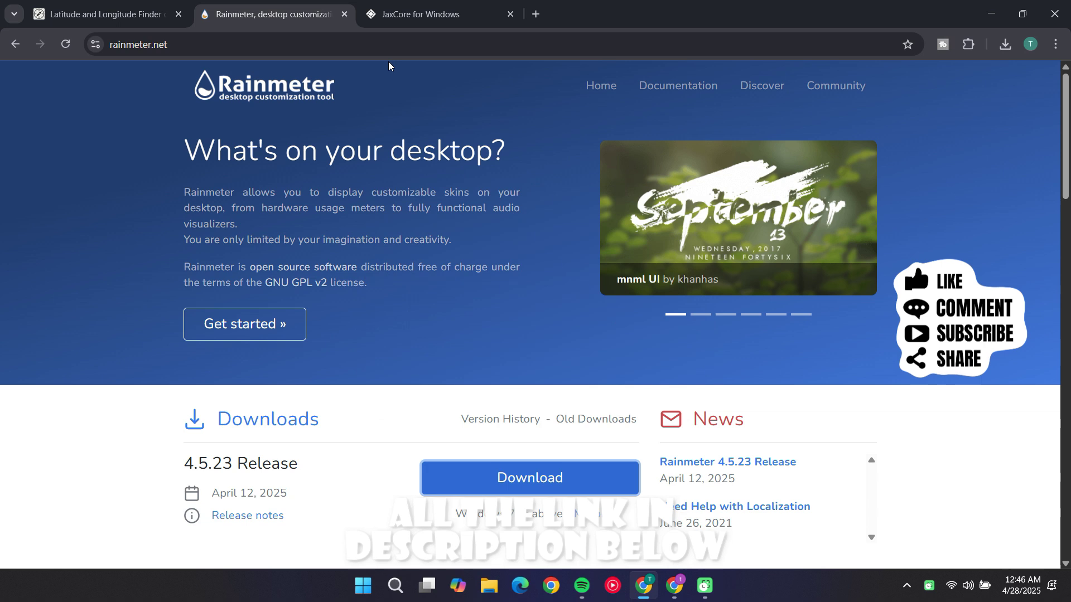
left_click(344, 13)
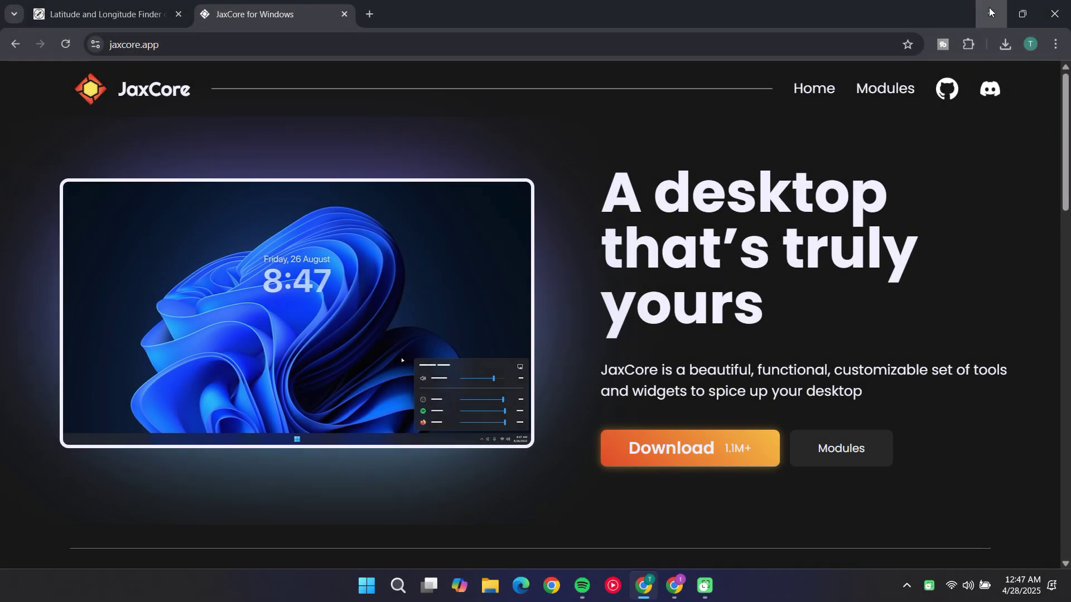
Switch to the Google Drive window, download the whole "mountain lava skin" folder as a zip, and close the window.
left_click(990, 9)
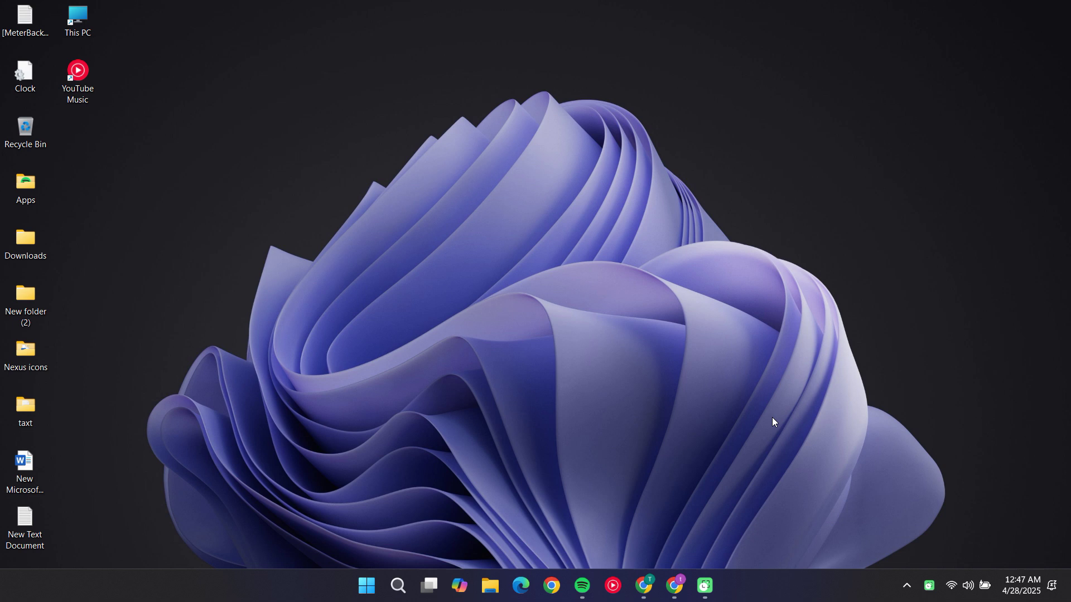
left_click(685, 583)
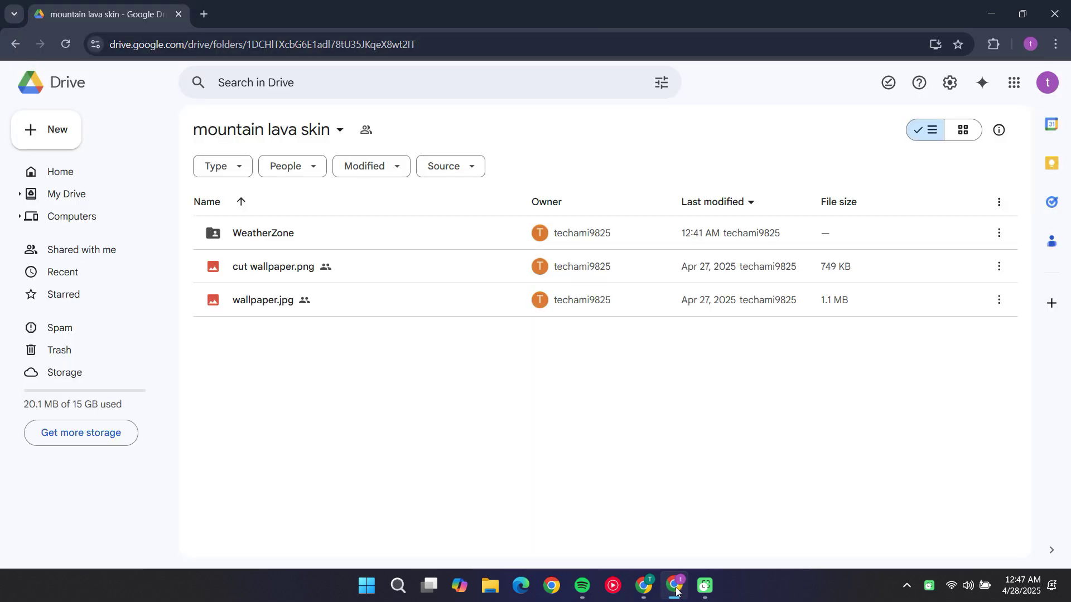
left_click(289, 122)
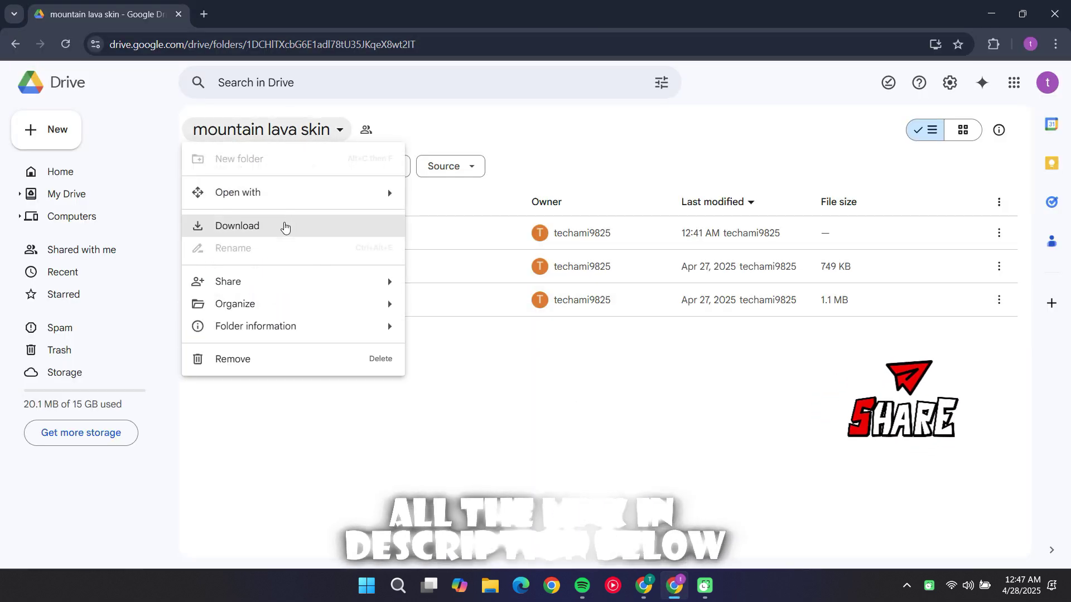
left_click(288, 224)
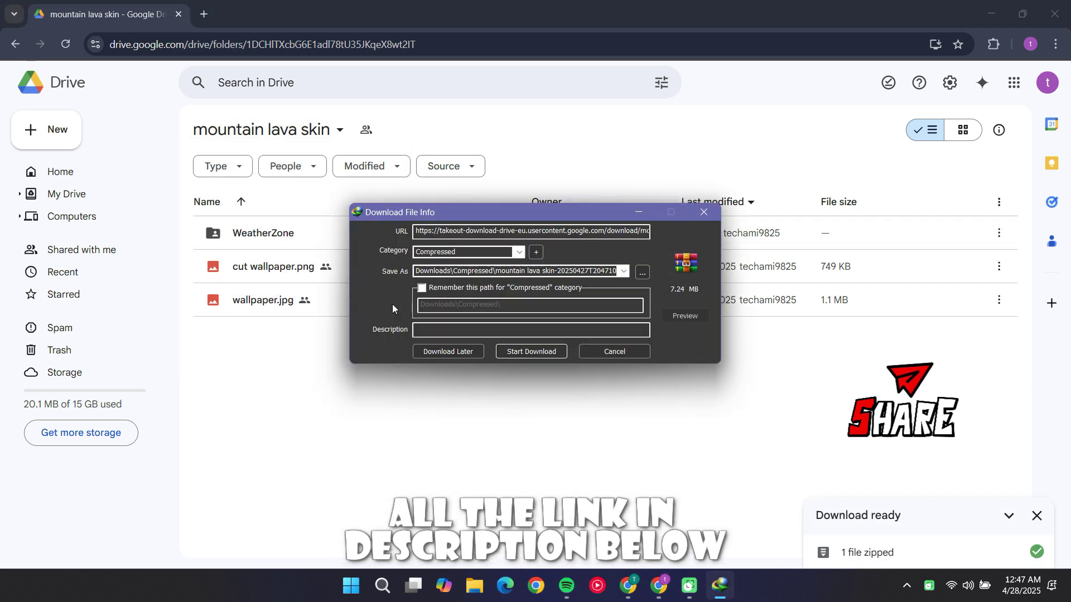
left_click(524, 352)
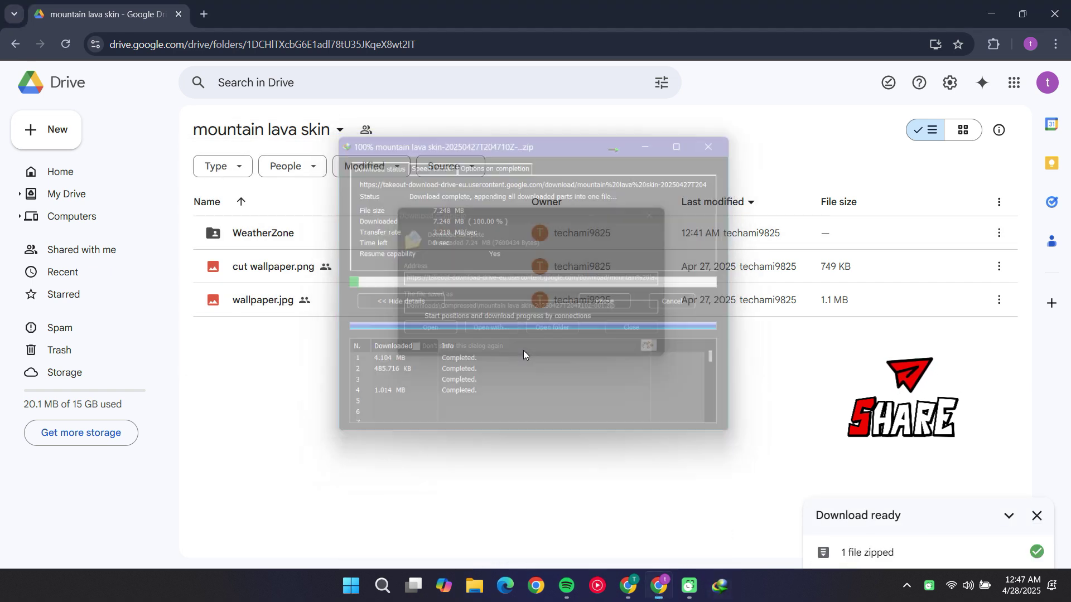
left_click(636, 334)
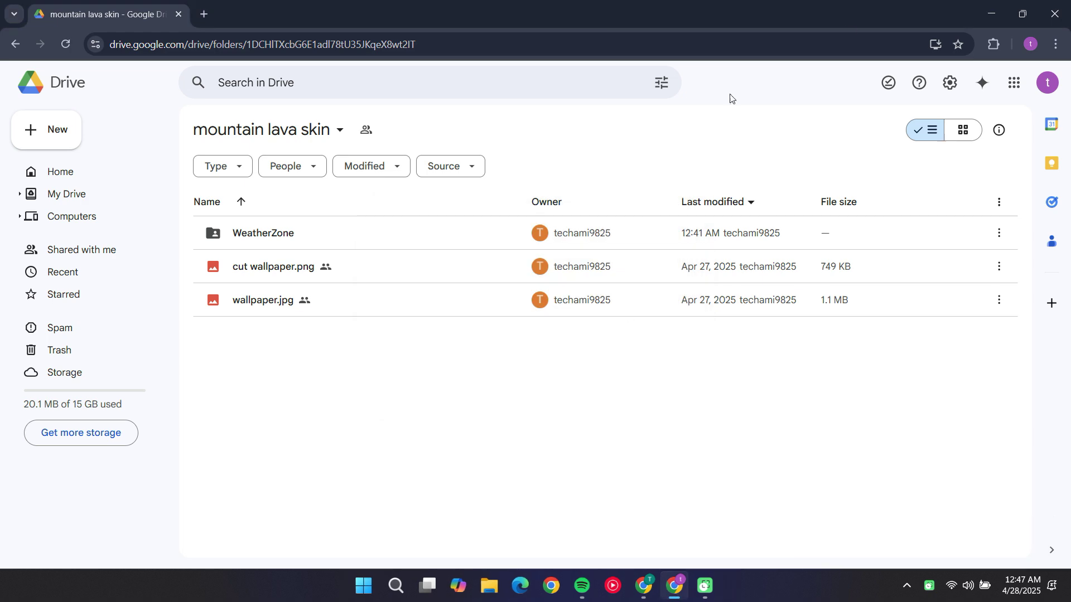
left_click(1056, 11)
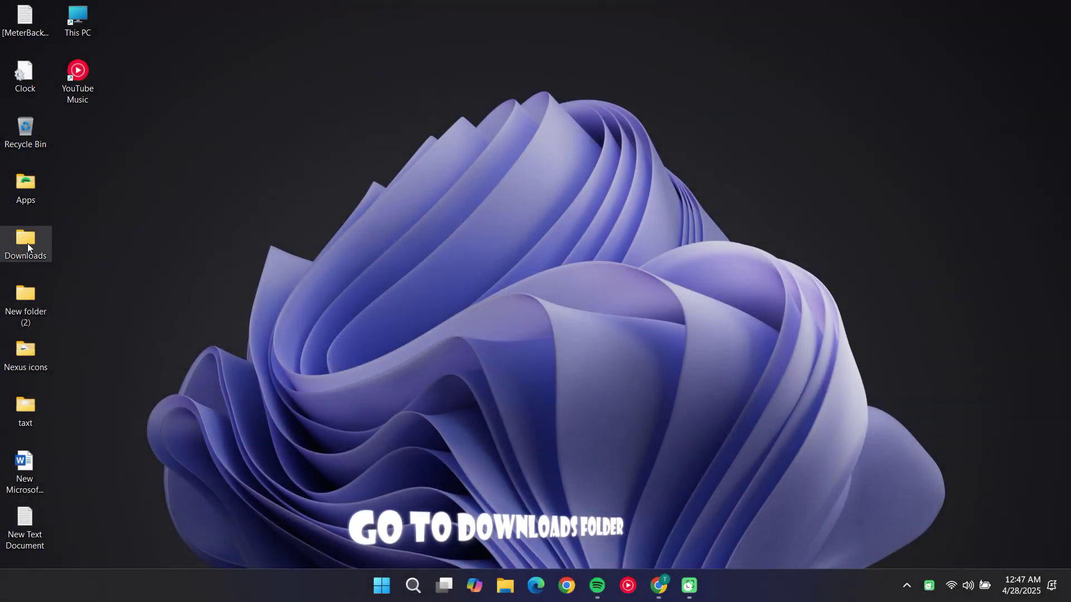
Open the TECHINFOZEN folder inside the desktop's Downloads folder in a maximized window.
double_click(28, 245)
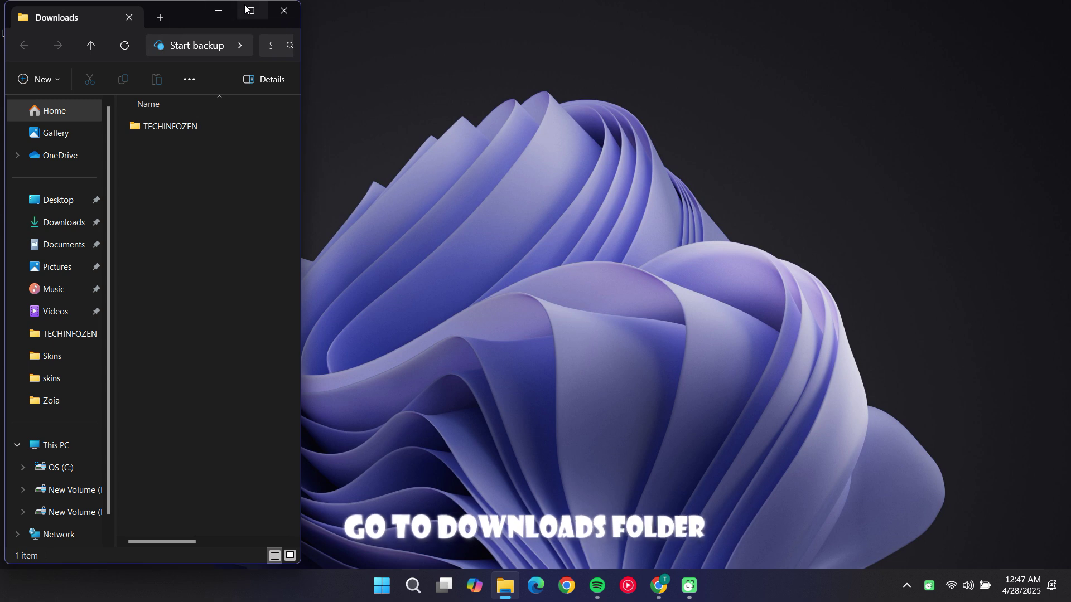
left_click(249, 10)
left_click(209, 122)
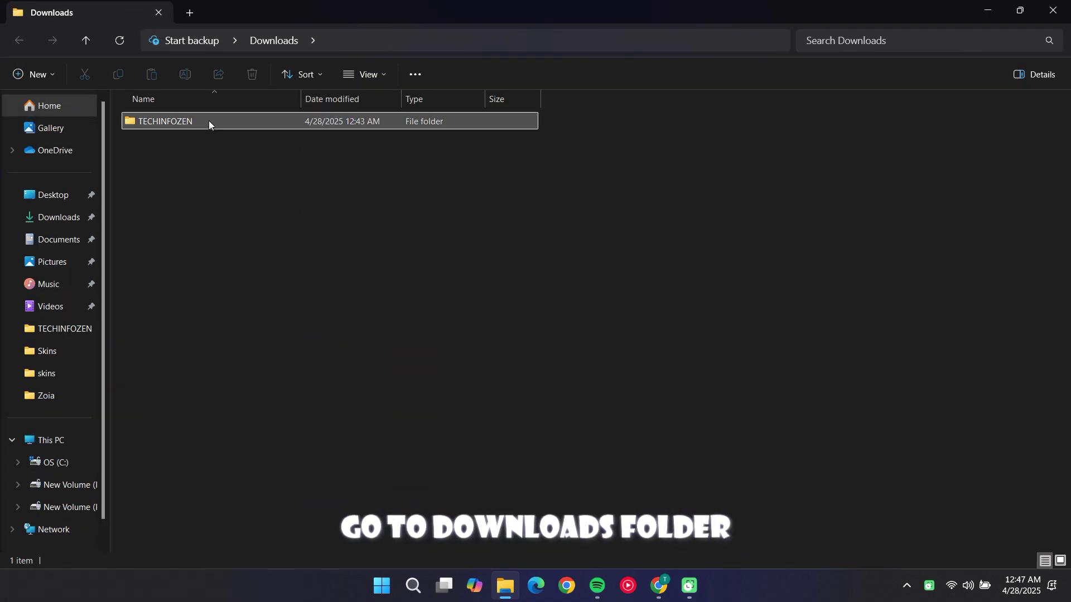
double_click(209, 120)
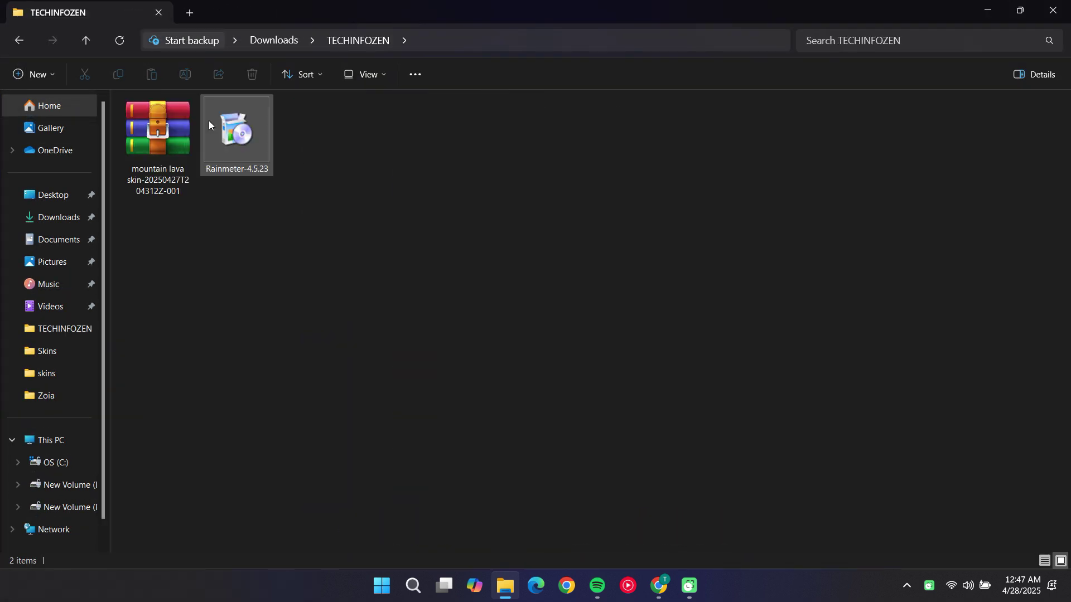
Run the Rainmeter-4.5.23 installer as administrator and complete the installation.
right_click(238, 117)
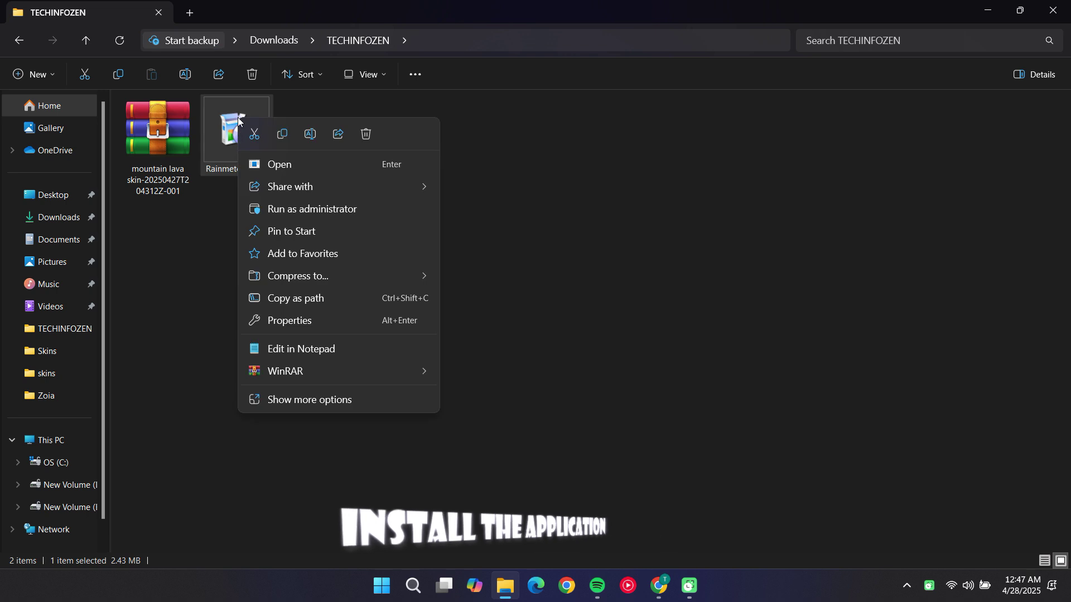
left_click(310, 210)
left_click(612, 403)
left_click(614, 402)
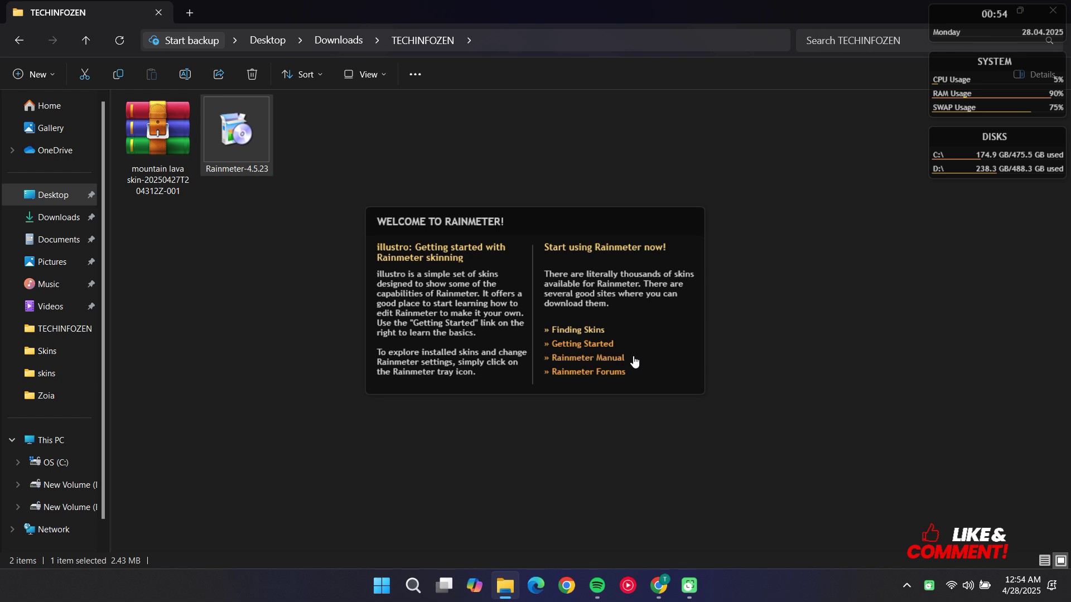
Unload all the default illustro skins from the desktop: Welcome, Clock, System and Disks.
right_click(635, 360)
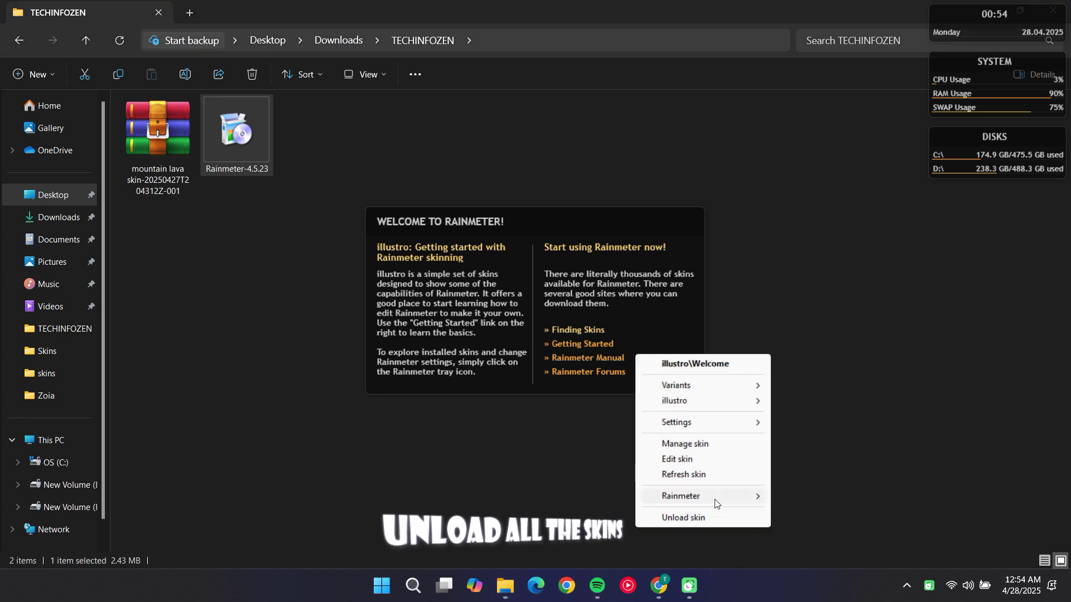
left_click(690, 517)
key("super+d")
right_click(960, 24)
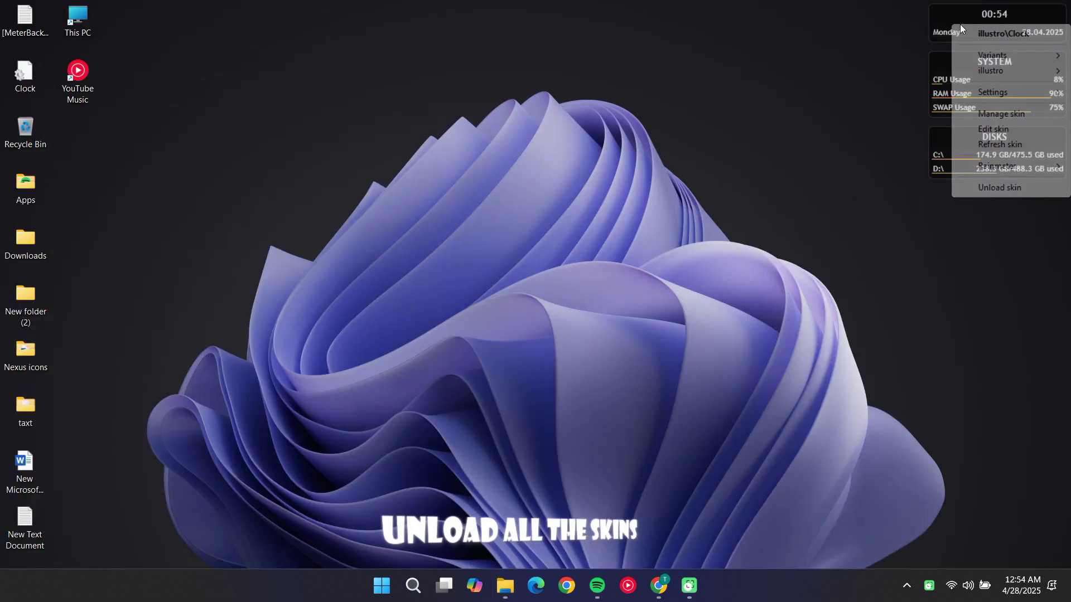
left_click(999, 188)
right_click(945, 60)
left_click(984, 223)
right_click(970, 174)
left_click(994, 324)
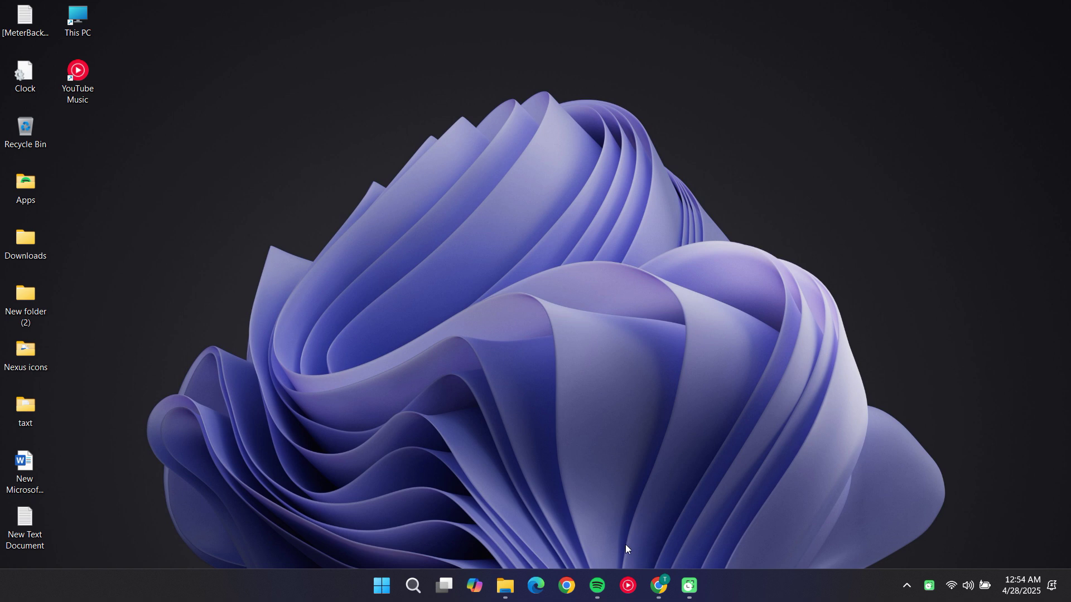
Switch to Chrome, download JaxCoreSetup.bat from jaxcore.app, run it, and minimize the browser.
left_click(657, 590)
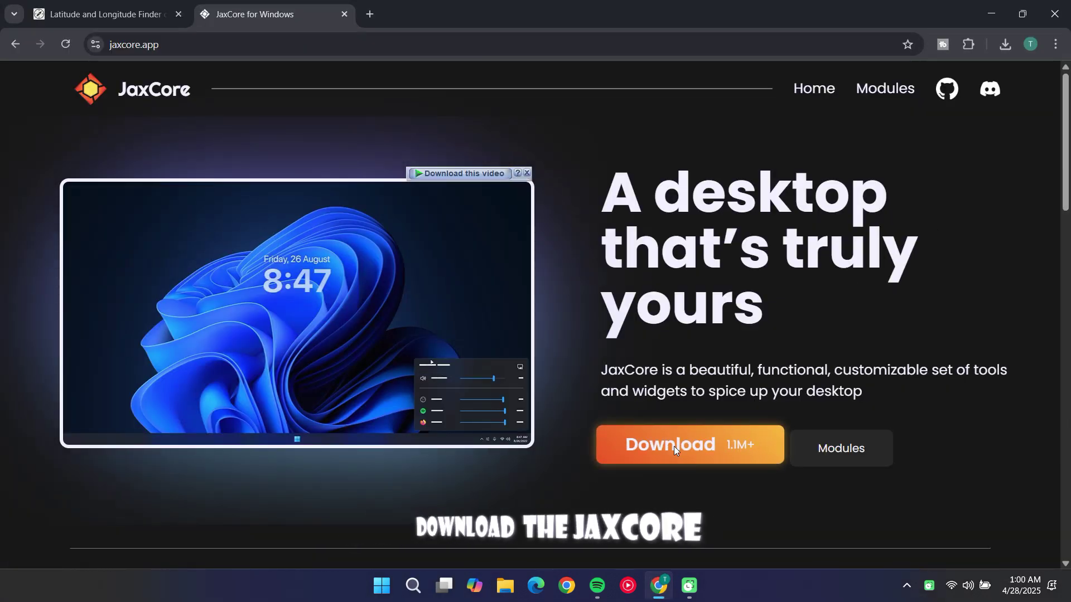
left_click(674, 446)
left_click(536, 445)
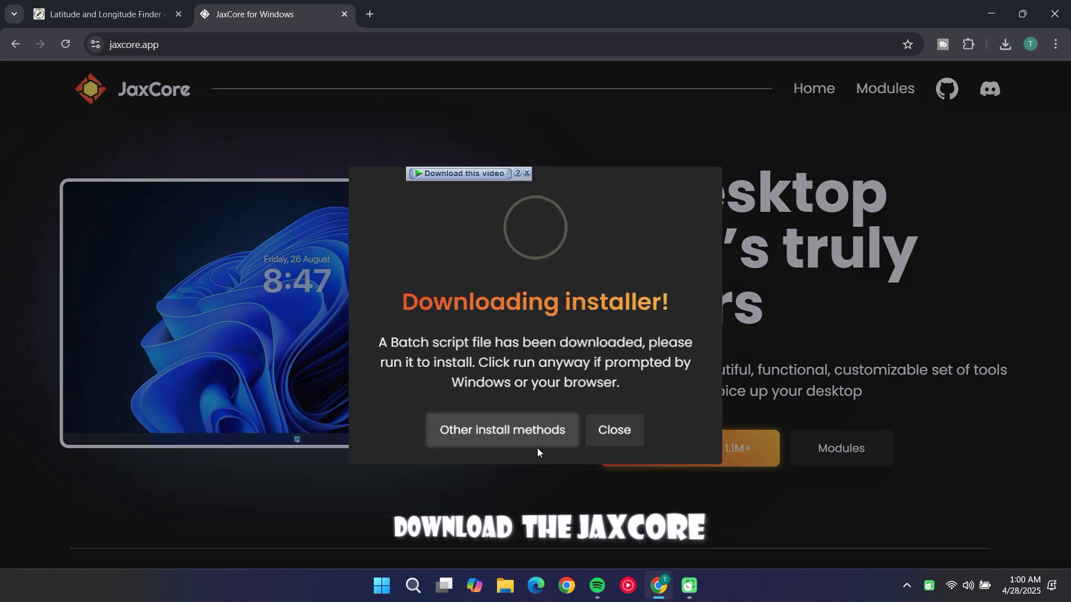
left_click(601, 437)
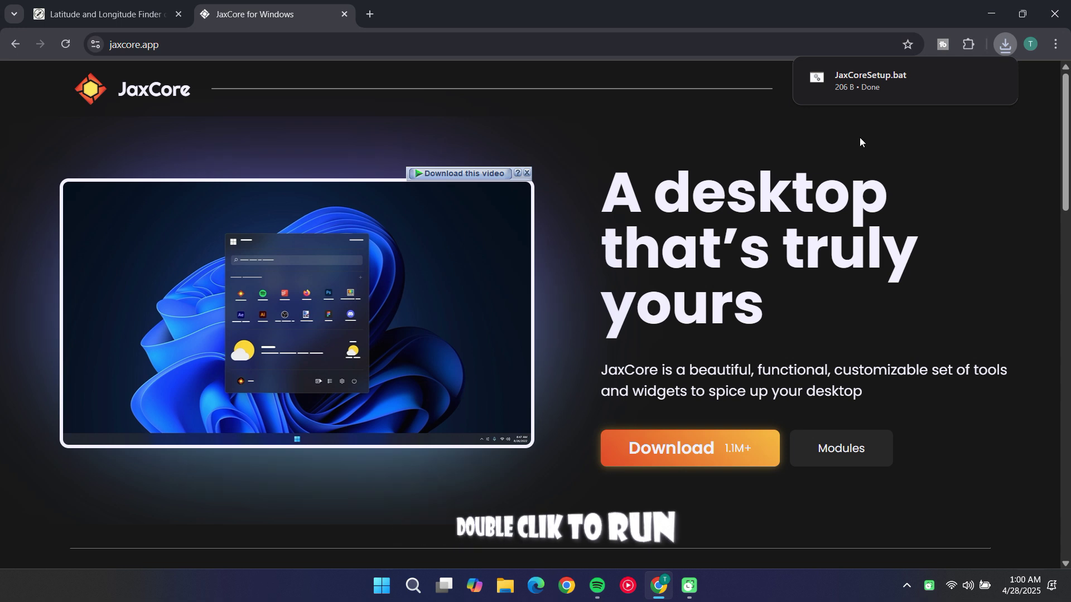
left_click(873, 86)
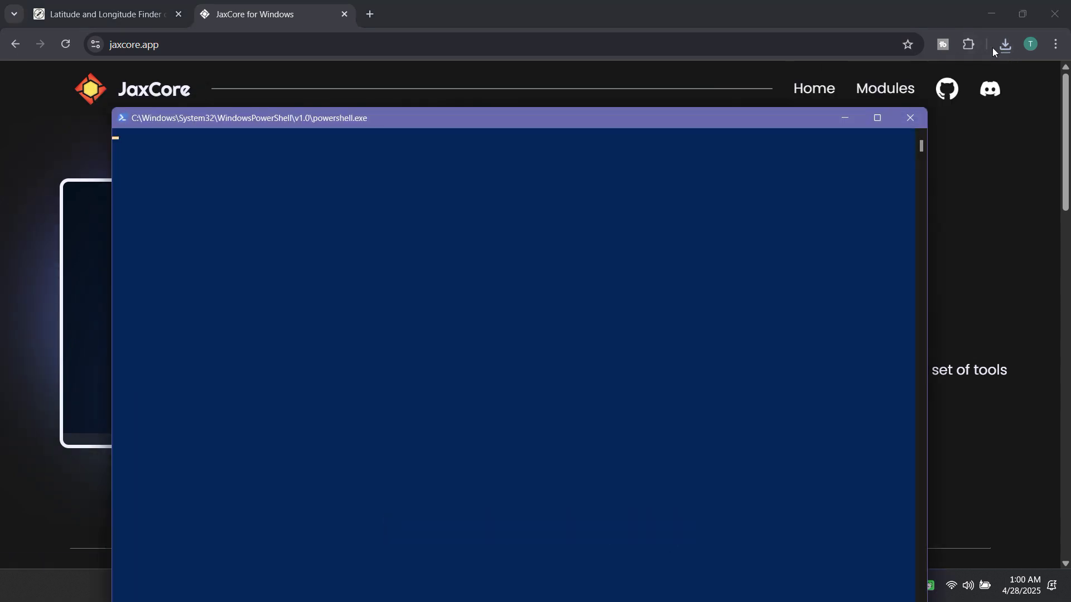
left_click(991, 13)
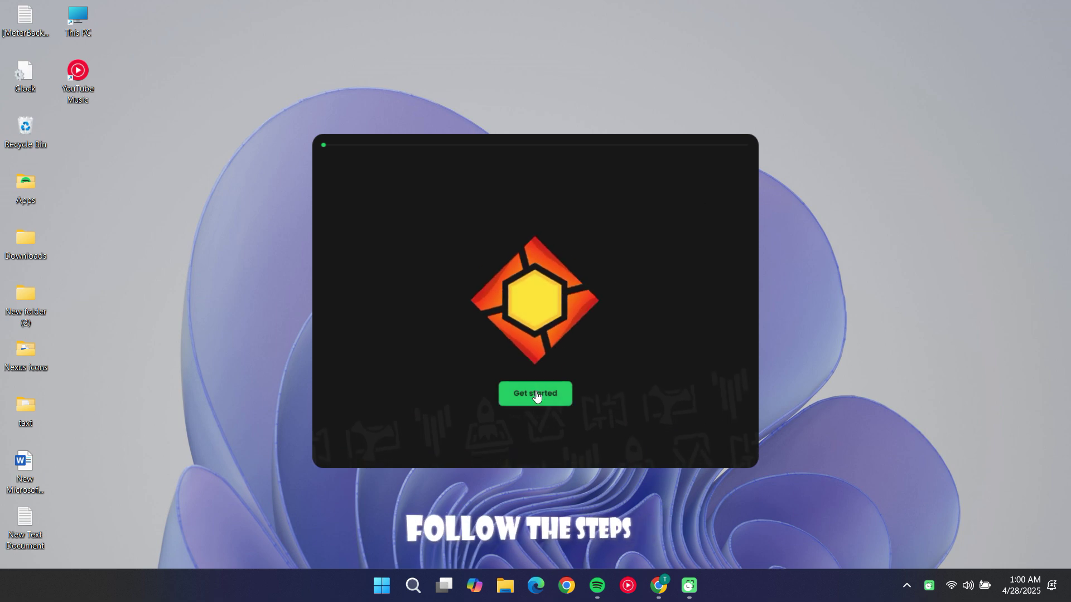
Complete the JaxCore setup wizard, skip installing extra modules or widgets, and minimize the JaxCore home window.
left_click(536, 397)
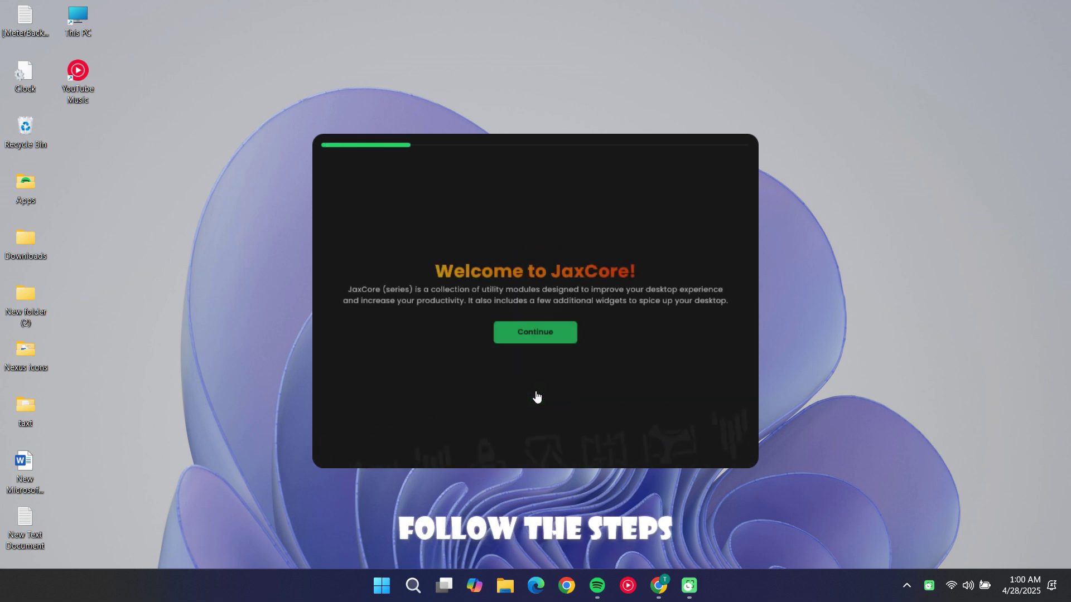
left_click(536, 332)
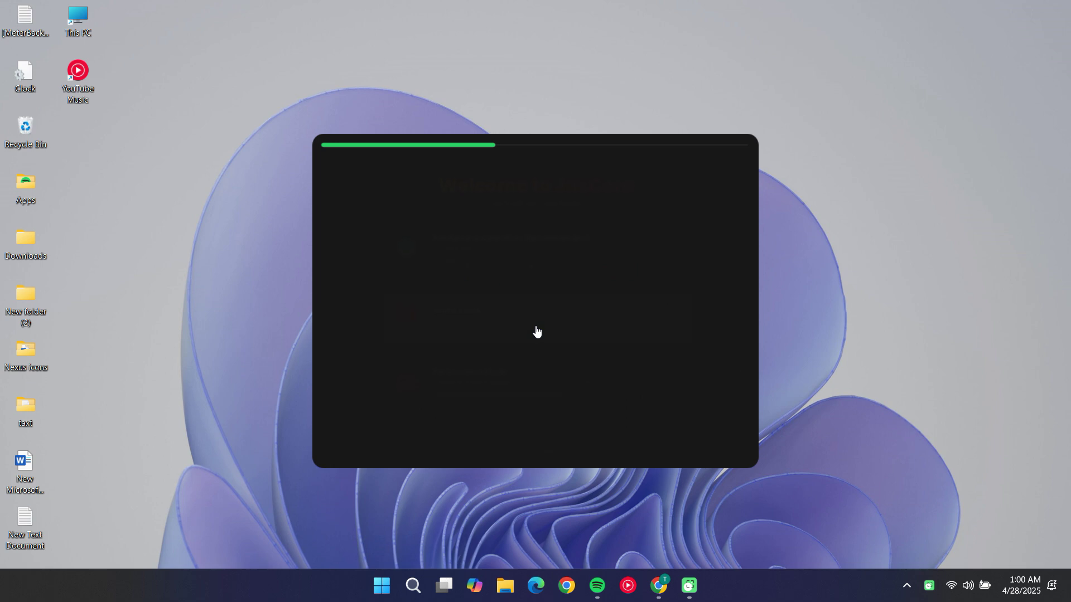
left_click(535, 452)
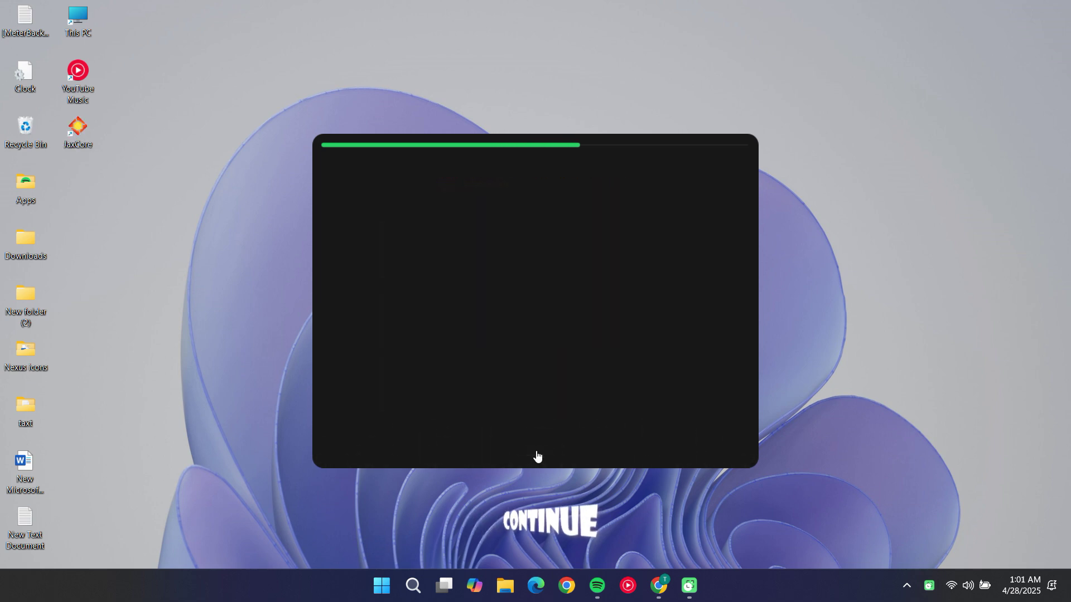
left_click(536, 455)
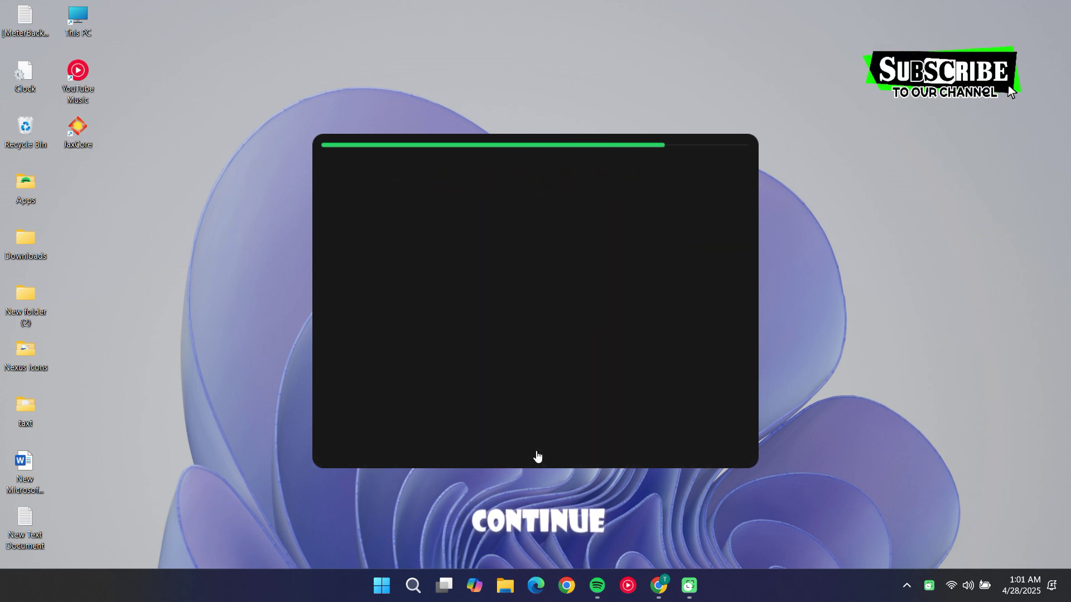
left_click(534, 329)
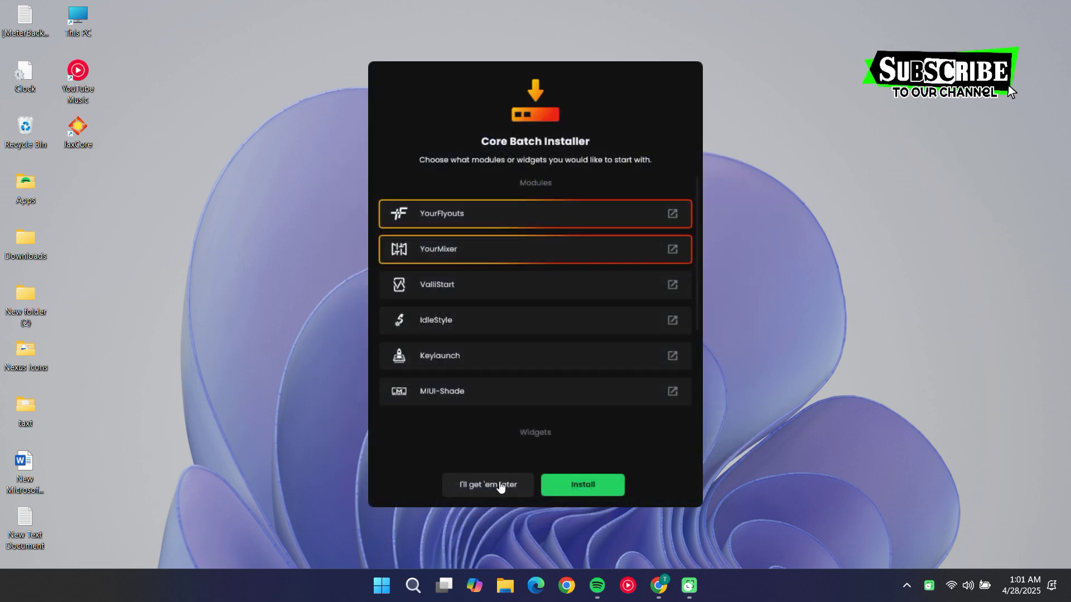
left_click(500, 485)
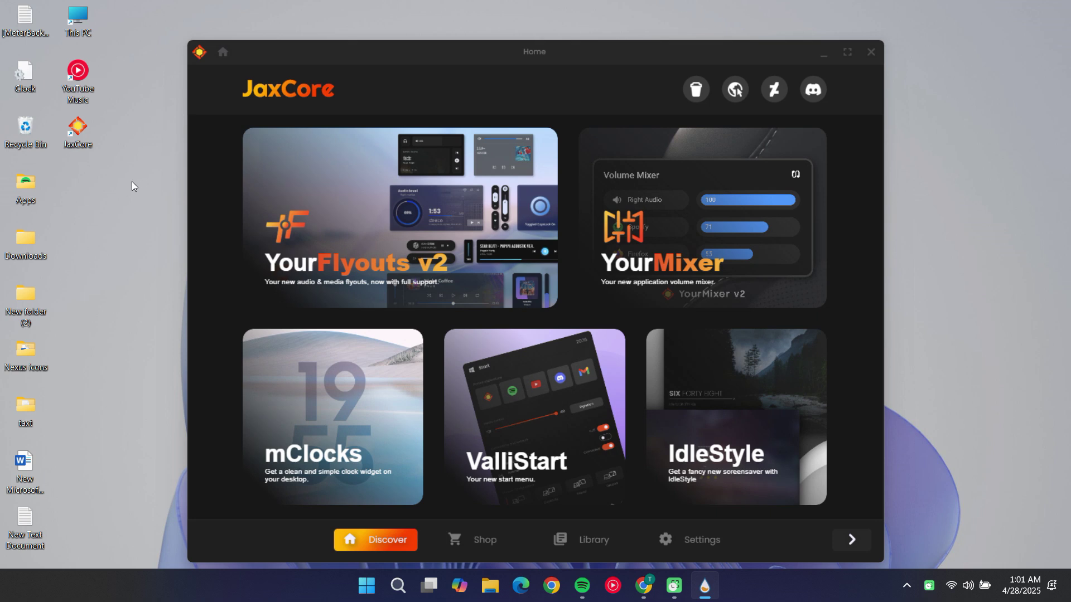
left_click(824, 56)
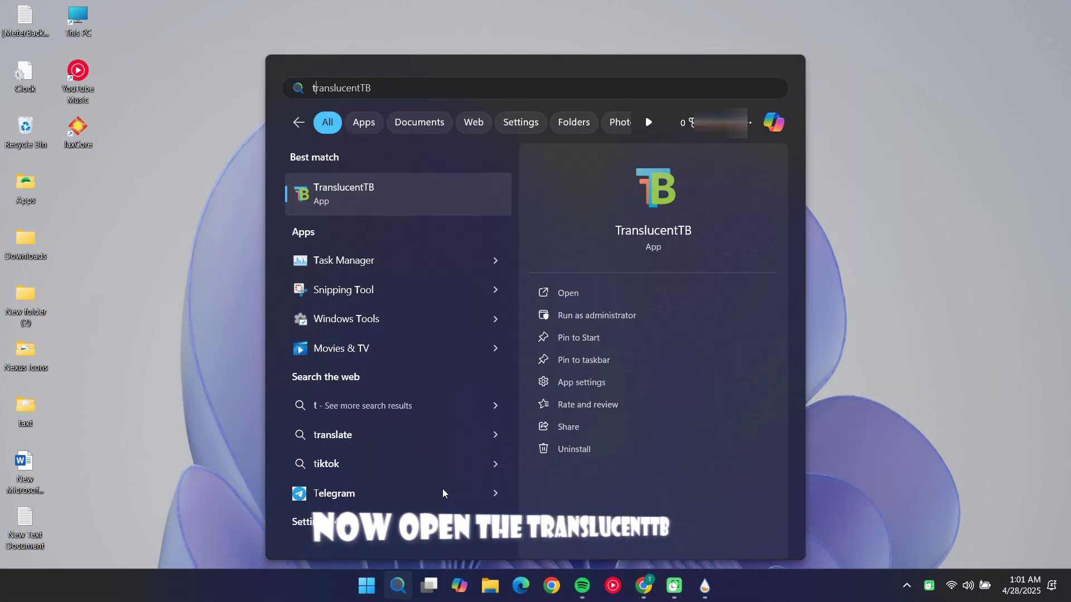
Launch TranslucentTB and RoundedTB from the Windows search.
left_click(585, 296)
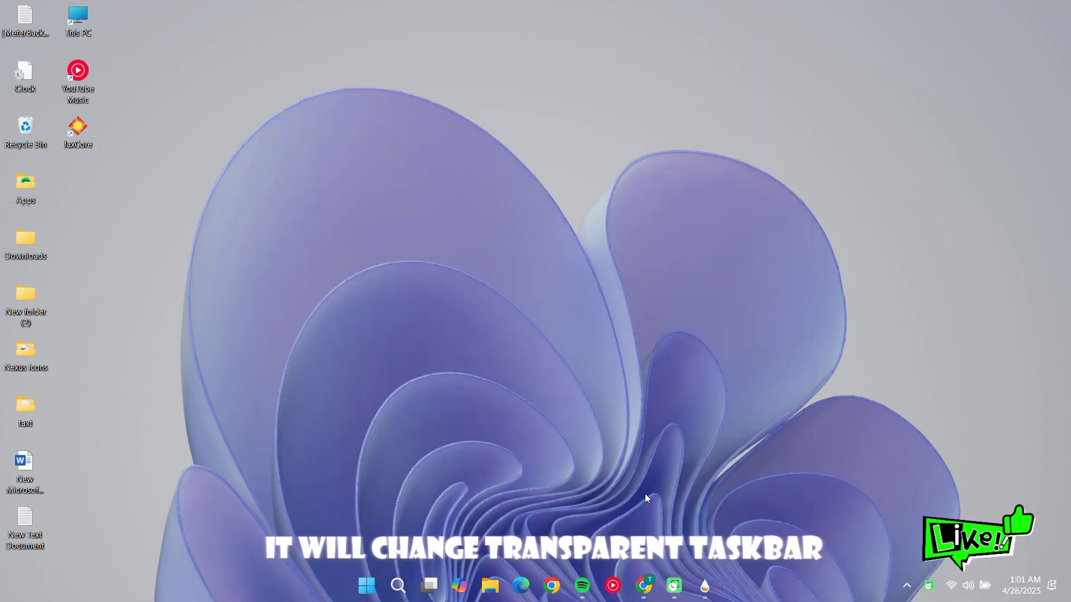
key("super")
type("r")
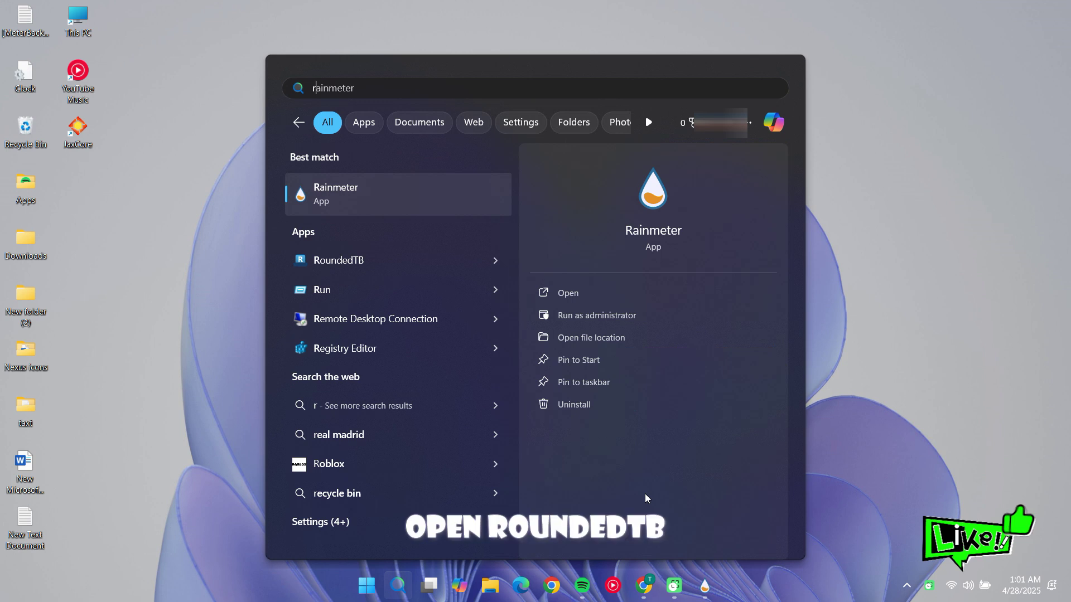
left_click(472, 270)
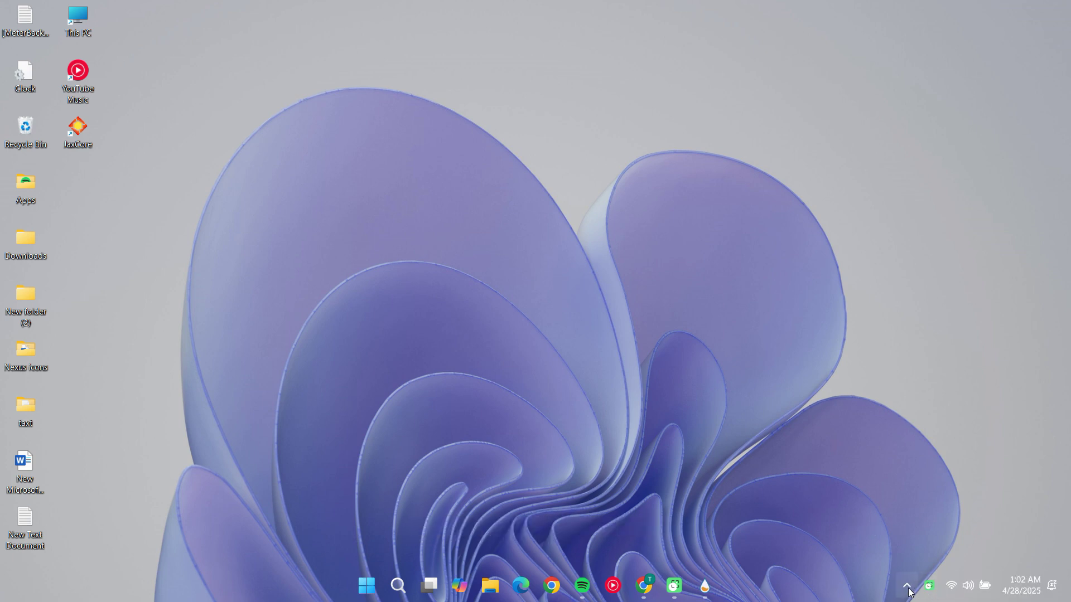
Set the taskbar's desktop appearance to Clear in TranslucentTB.
left_click(908, 588)
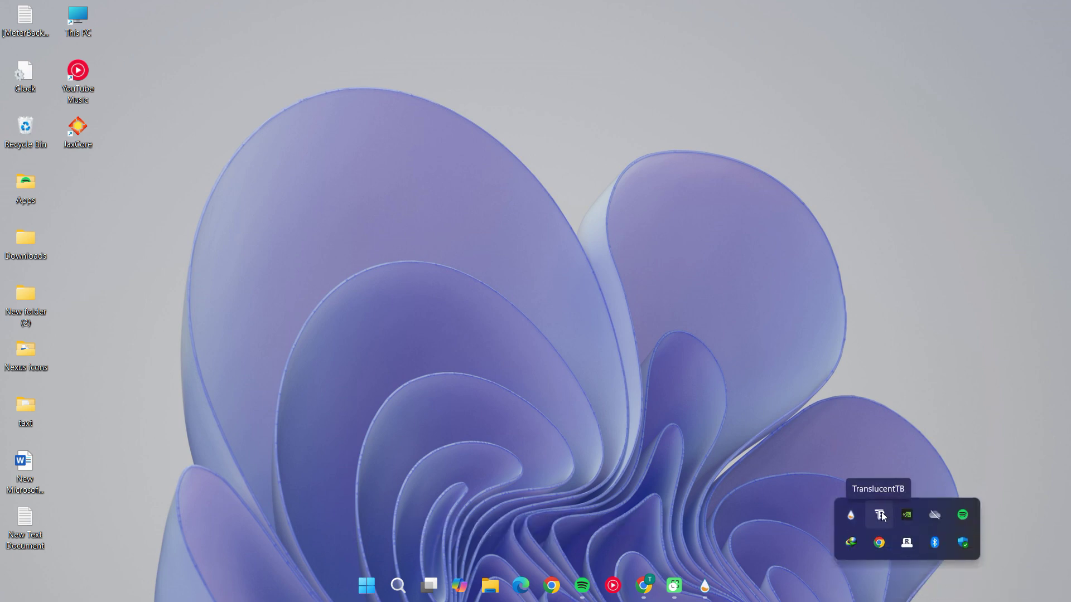
right_click(881, 514)
mouse_move(909, 219)
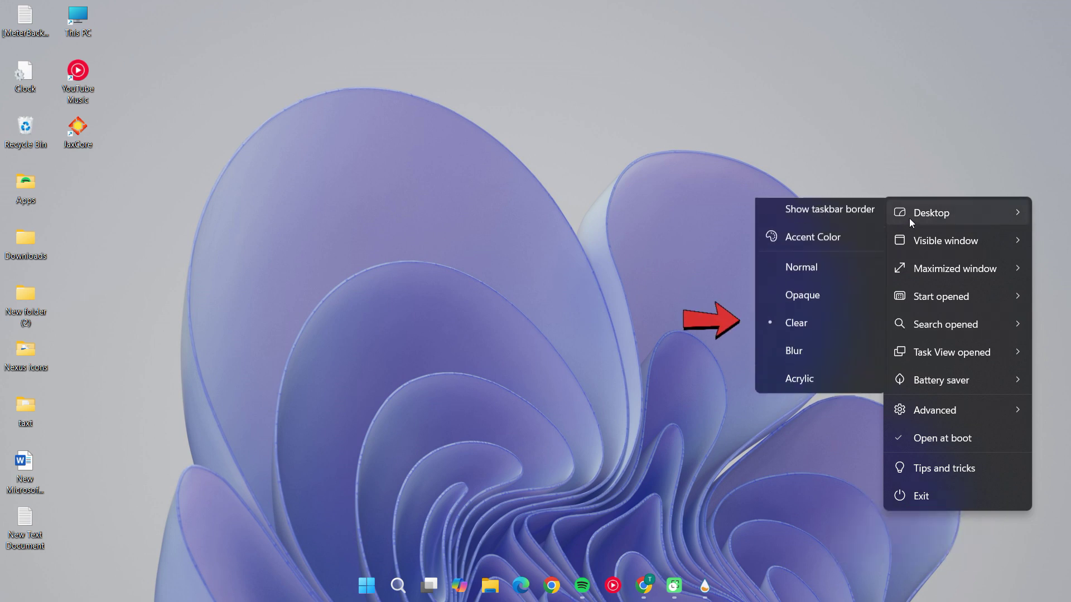
left_click(835, 216)
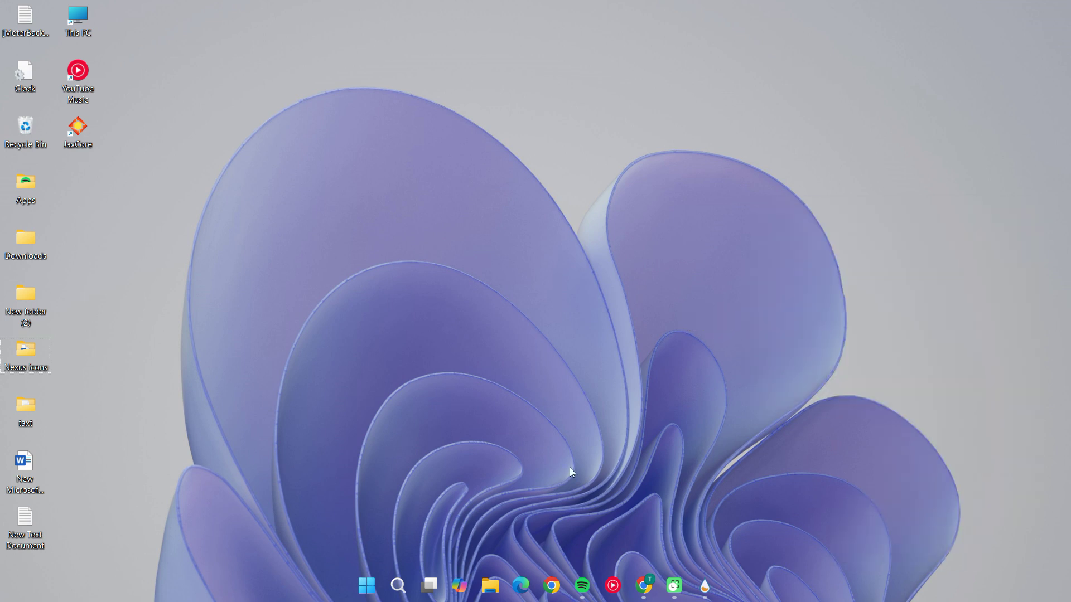
Hide all the icons on the Windows desktop.
right_click(493, 477)
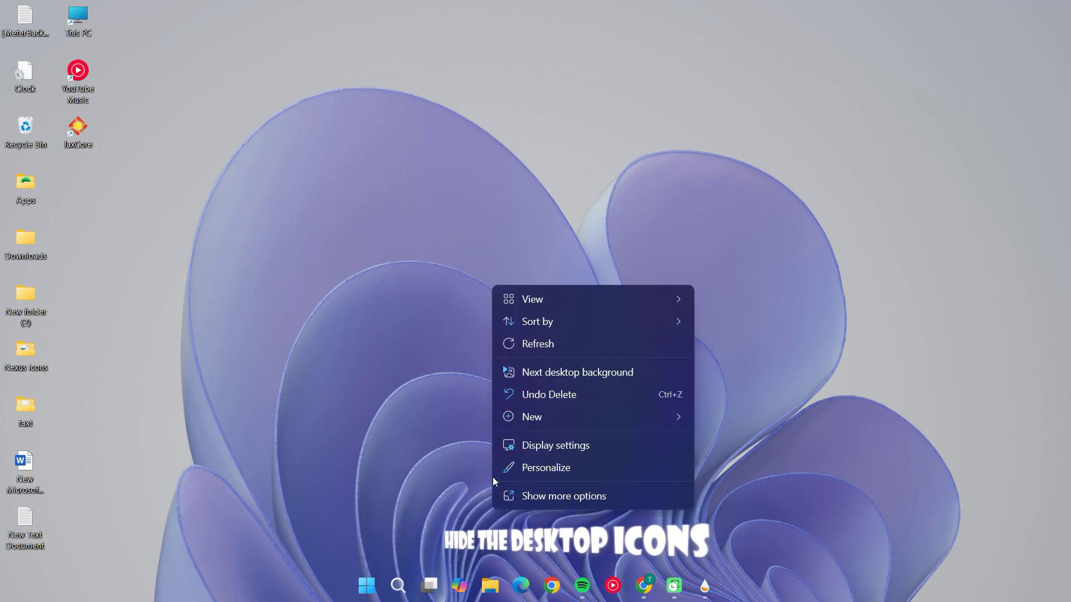
mouse_move(574, 294)
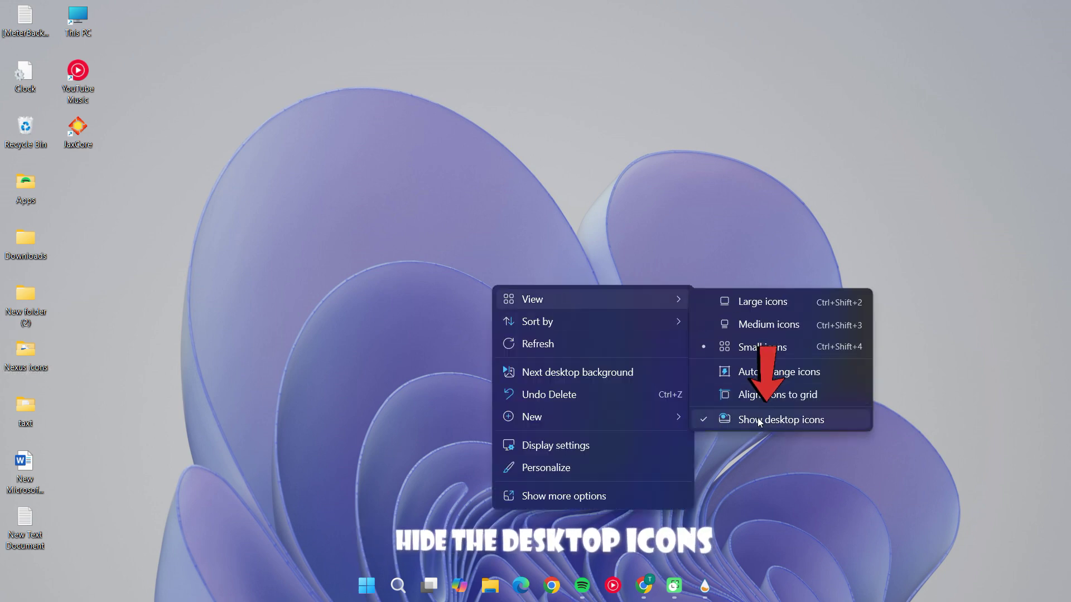
left_click(760, 421)
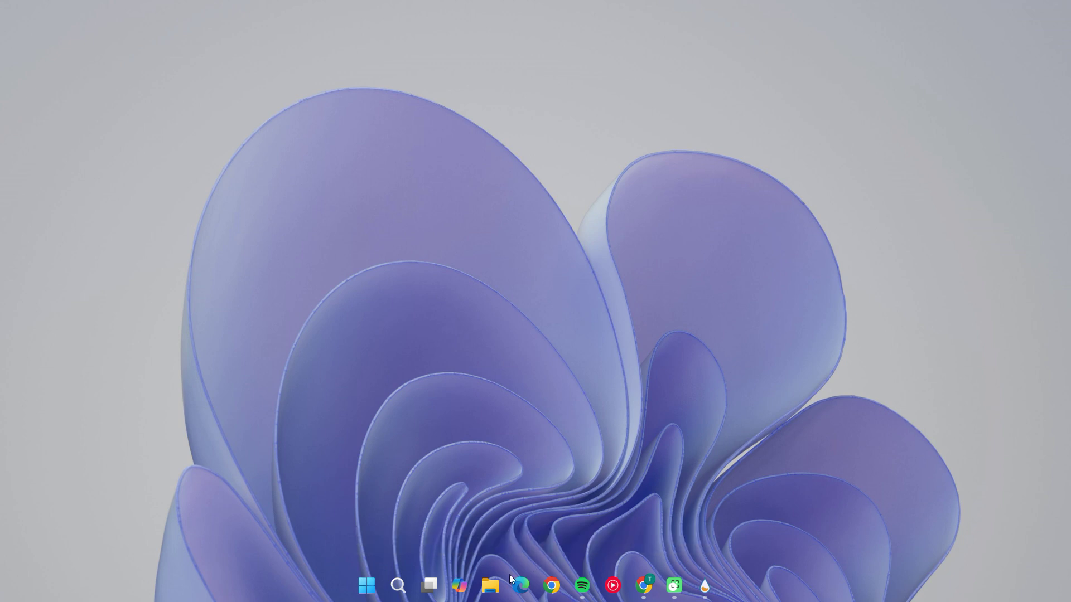
Switch to File Explorer and extract the mountain lava skin archive in place inside Downloads > TECHINFOZEN.
left_click(491, 588)
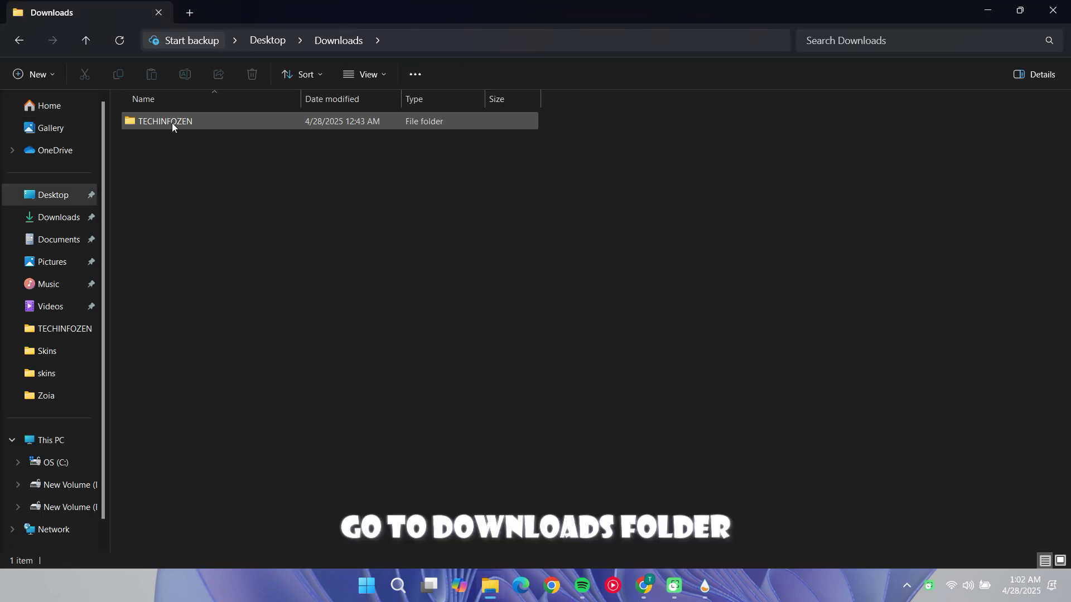
double_click(172, 122)
left_click(162, 135)
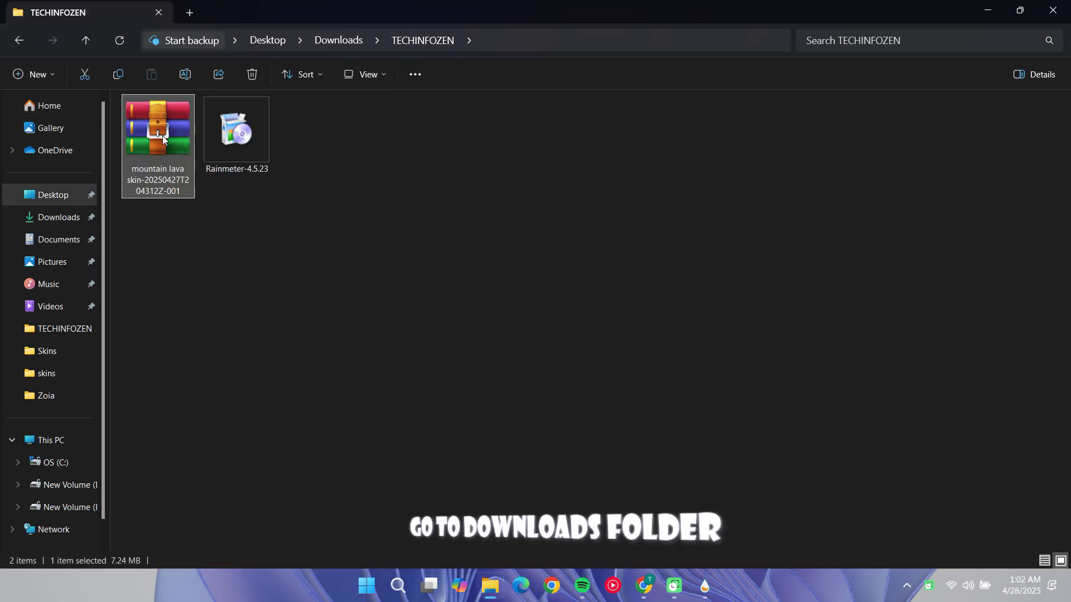
right_click(162, 135)
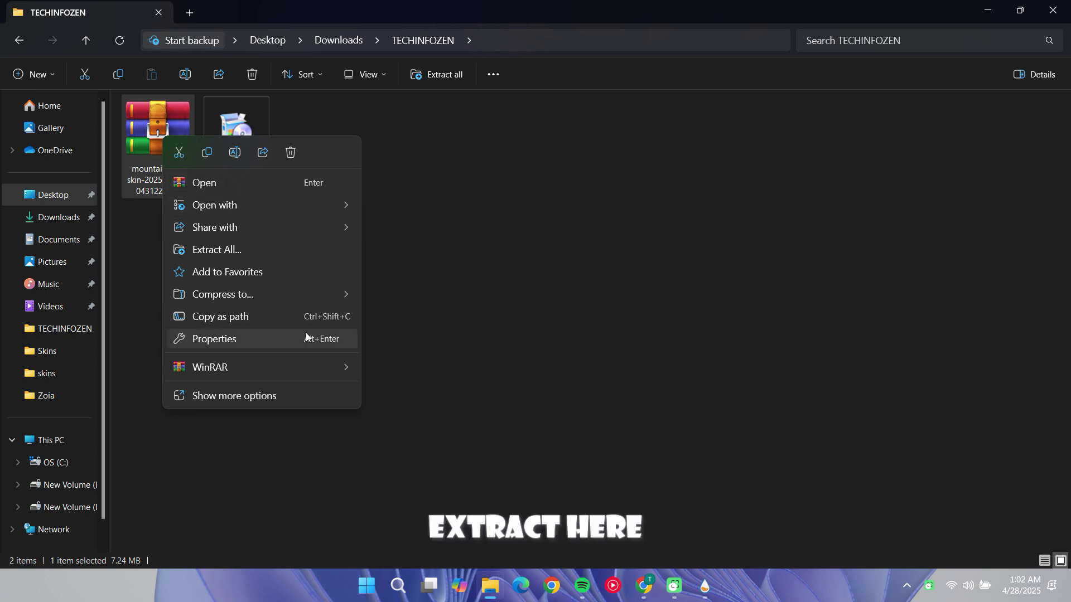
mouse_move(313, 372)
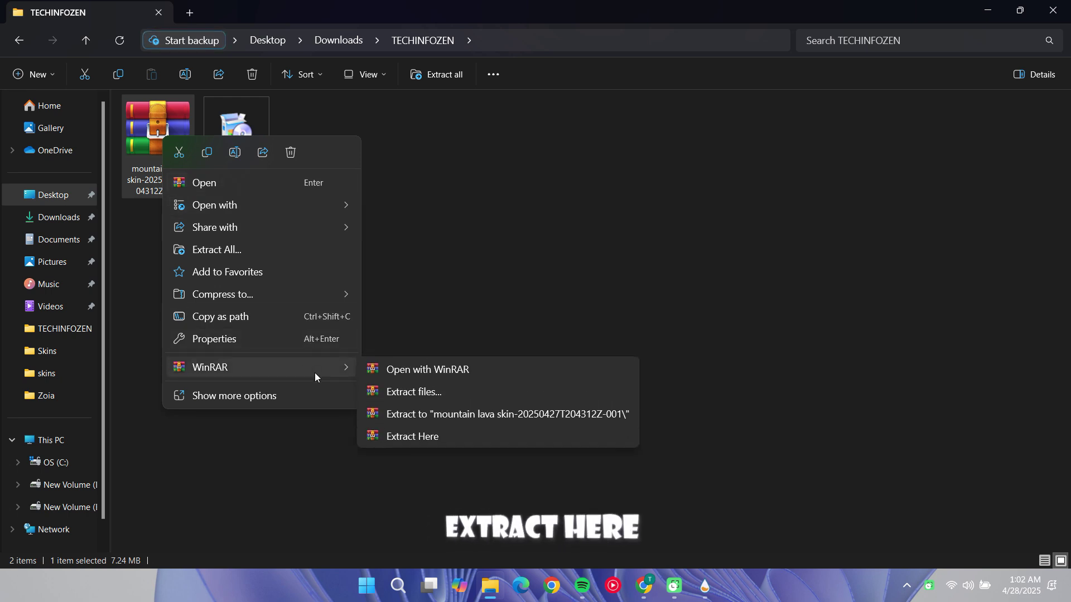
left_click(424, 435)
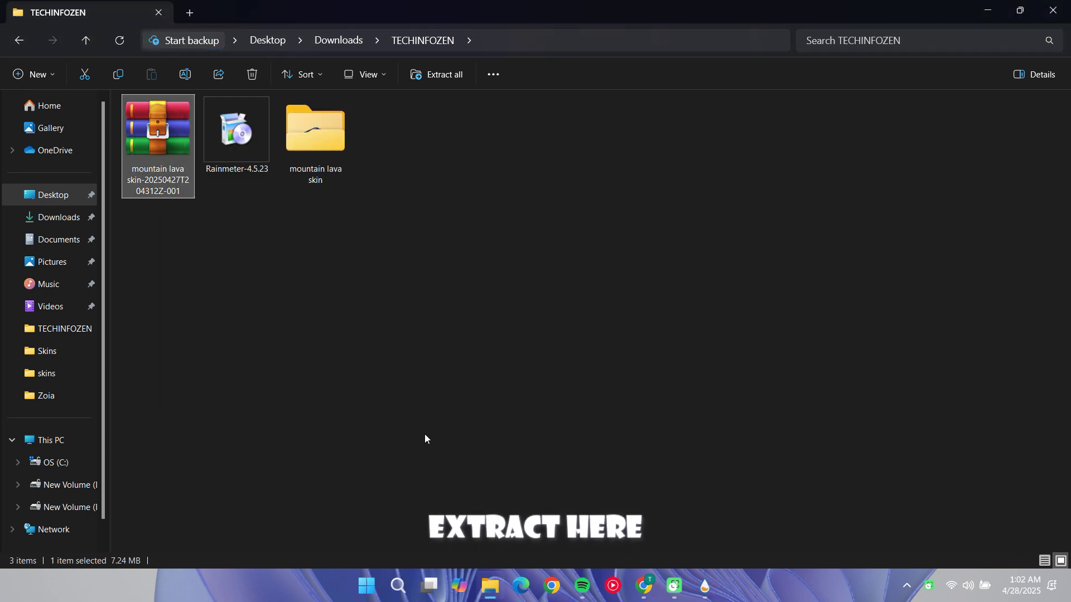
left_click(424, 434)
Set the wallpaper image from the extracted mountain lava skin folder as desktop background and minimize the window.
double_click(318, 141)
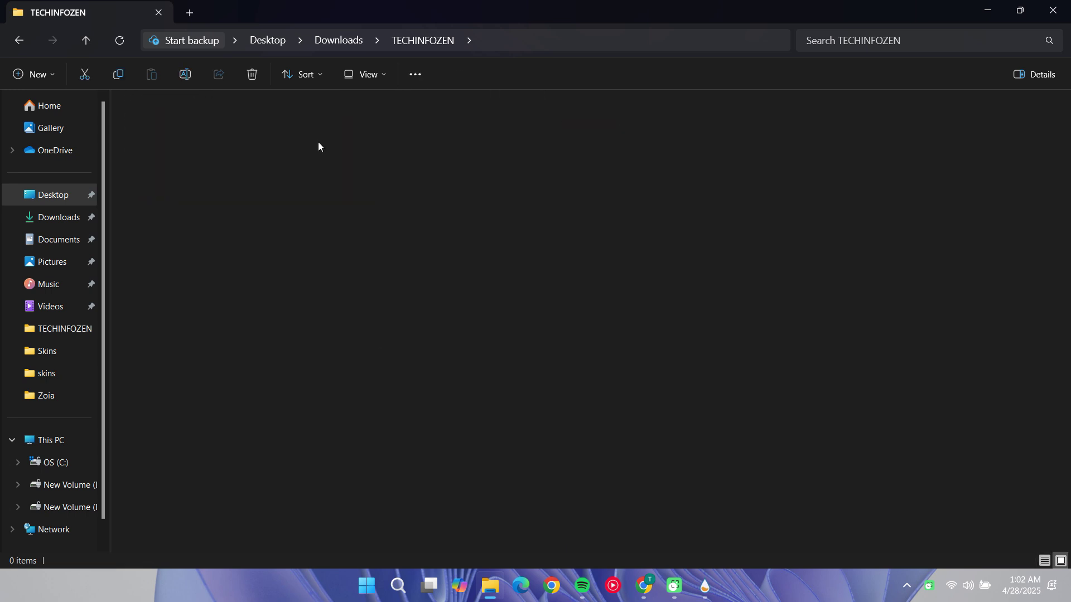
left_click(312, 142)
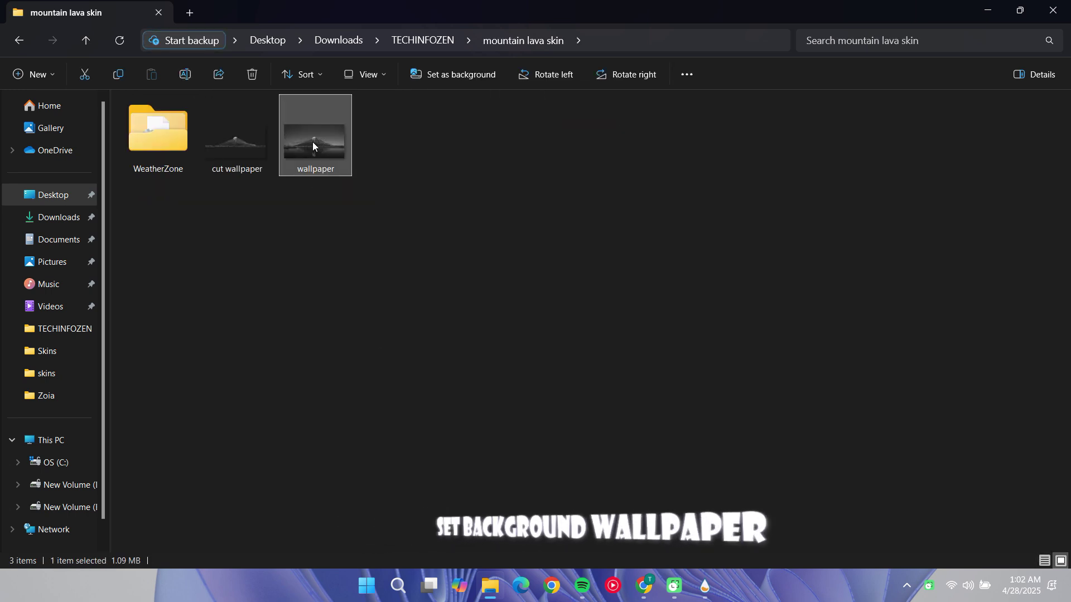
right_click(313, 142)
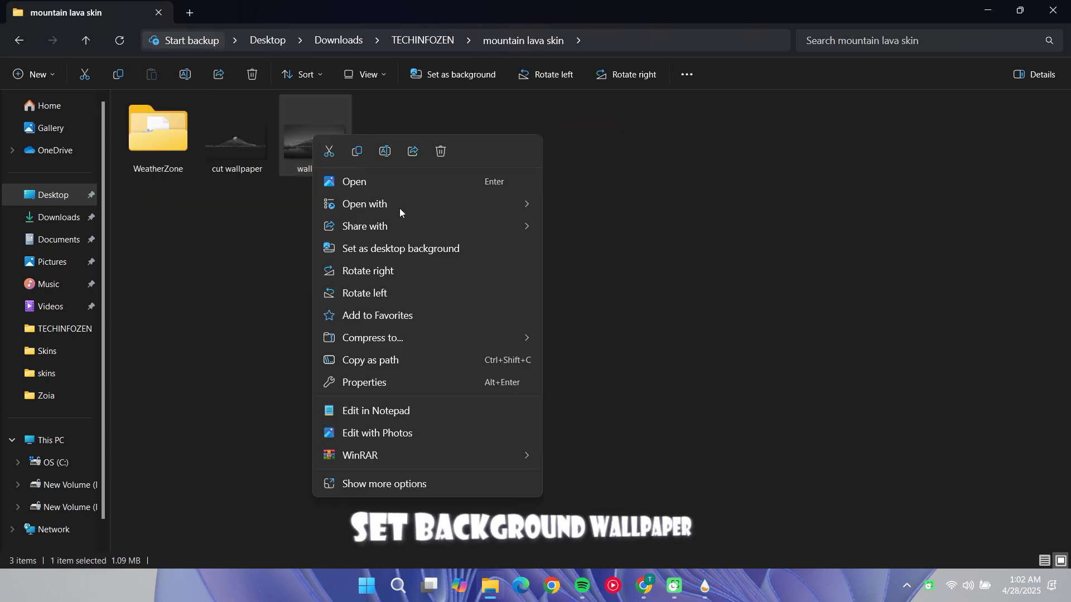
left_click(413, 246)
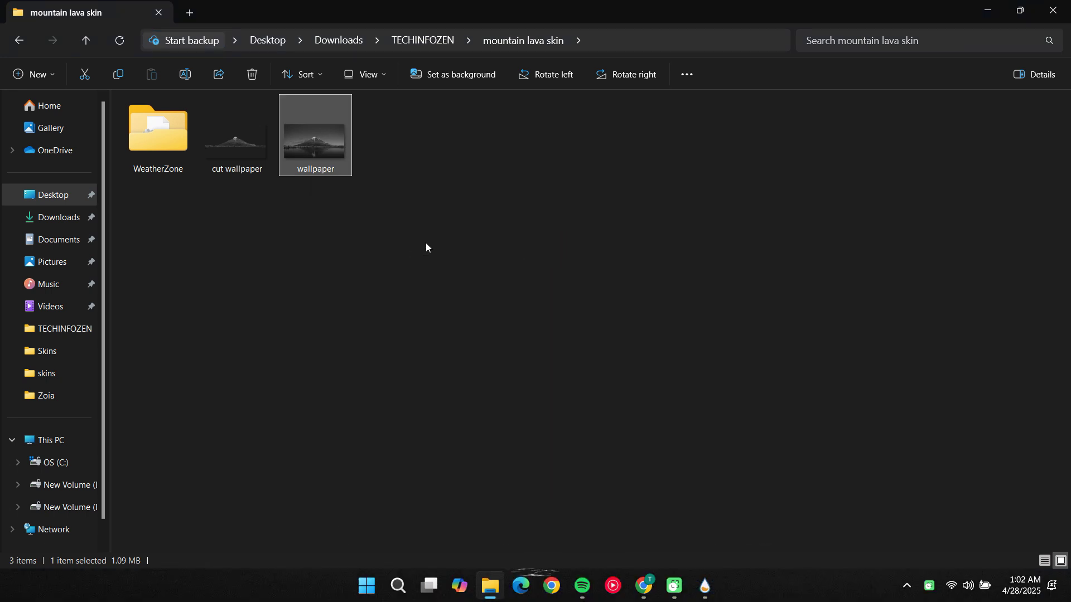
left_click(992, 9)
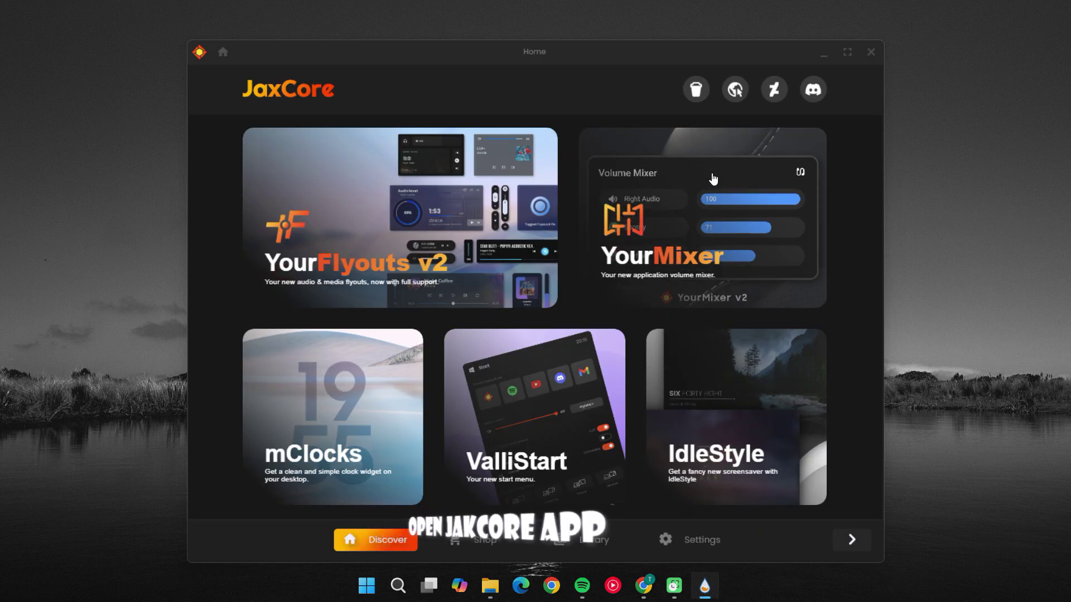
Install the ModularClocks widget from the JaxCore library and dismiss its change log.
left_click_drag(601, 62, 616, 45)
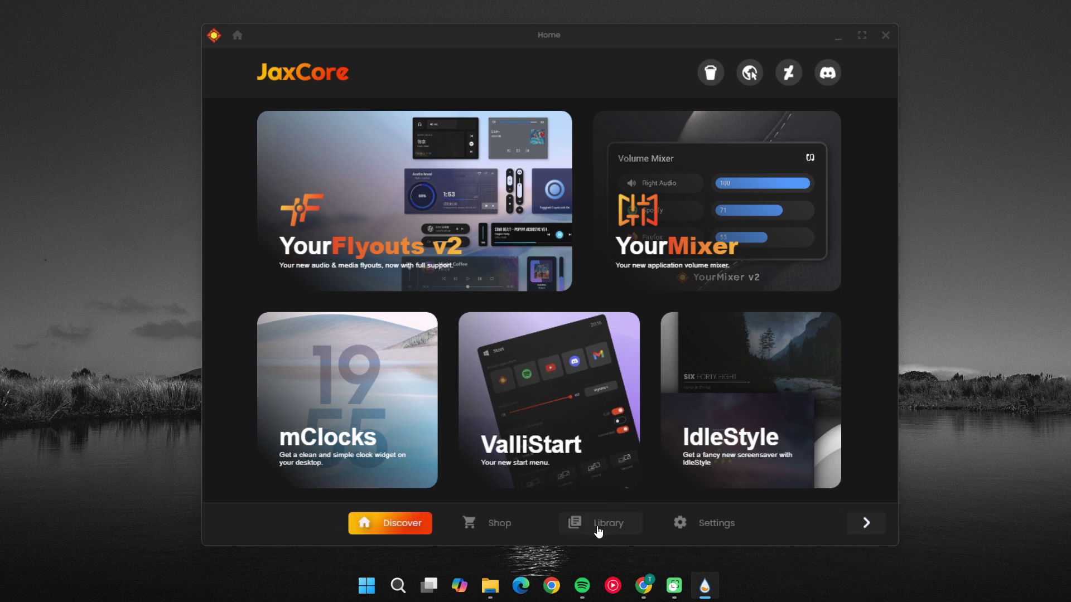
left_click(599, 527)
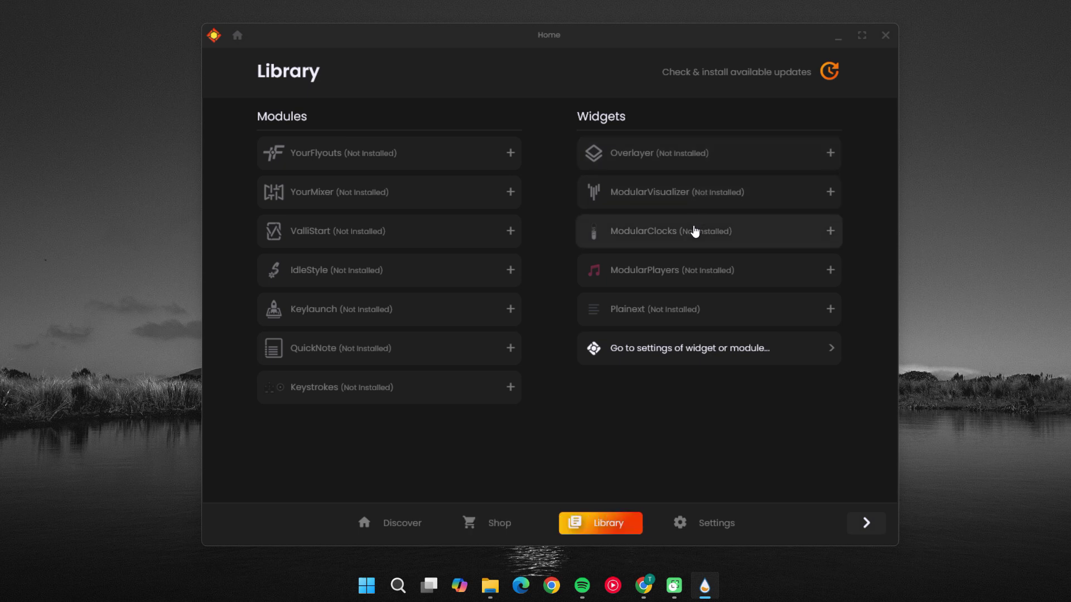
left_click(694, 231)
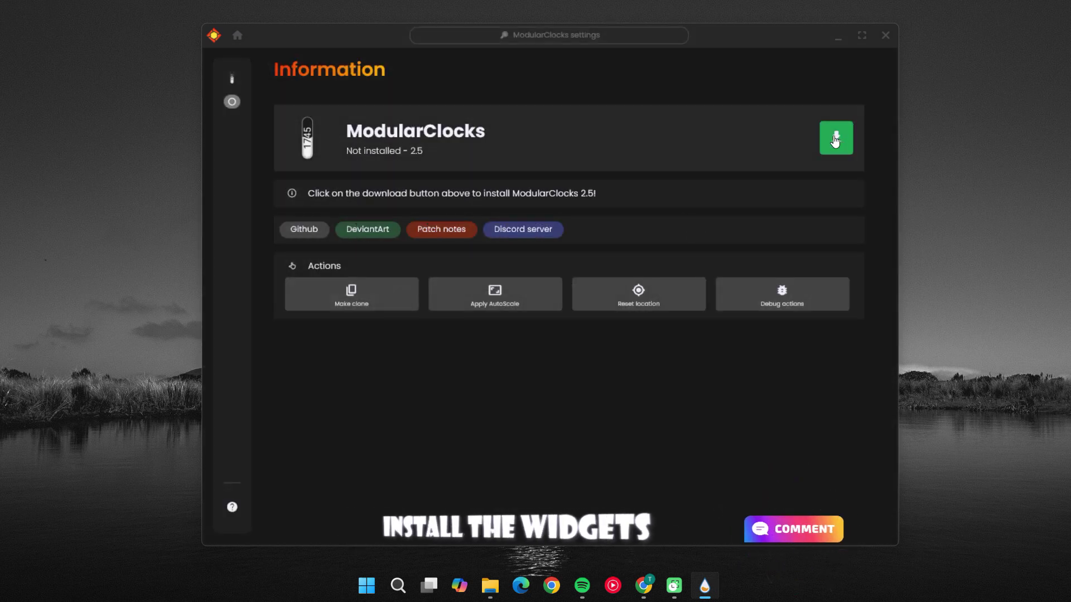
left_click(835, 138)
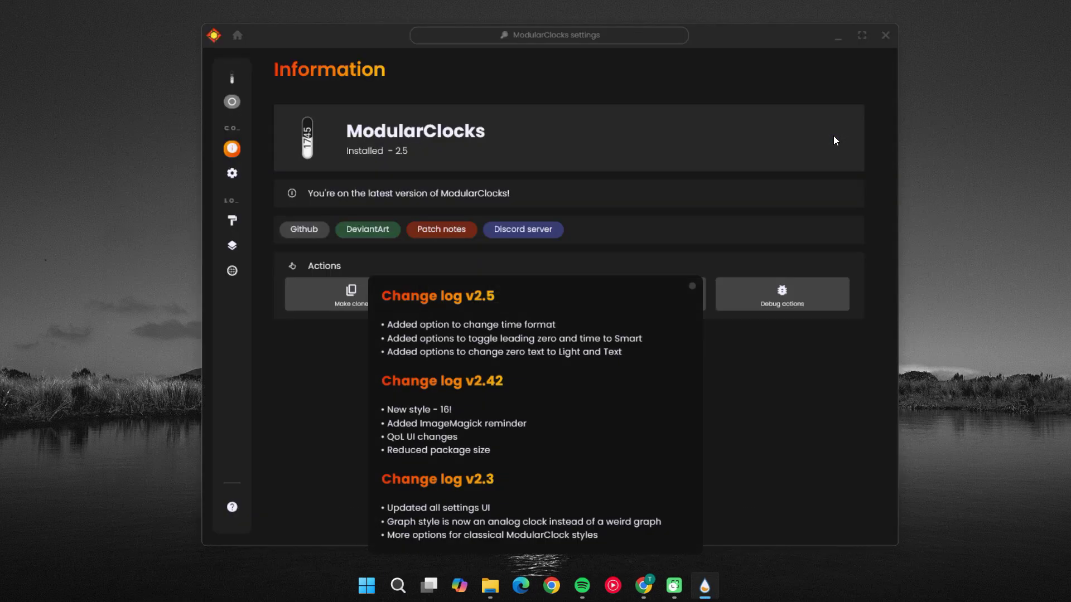
left_click(694, 287)
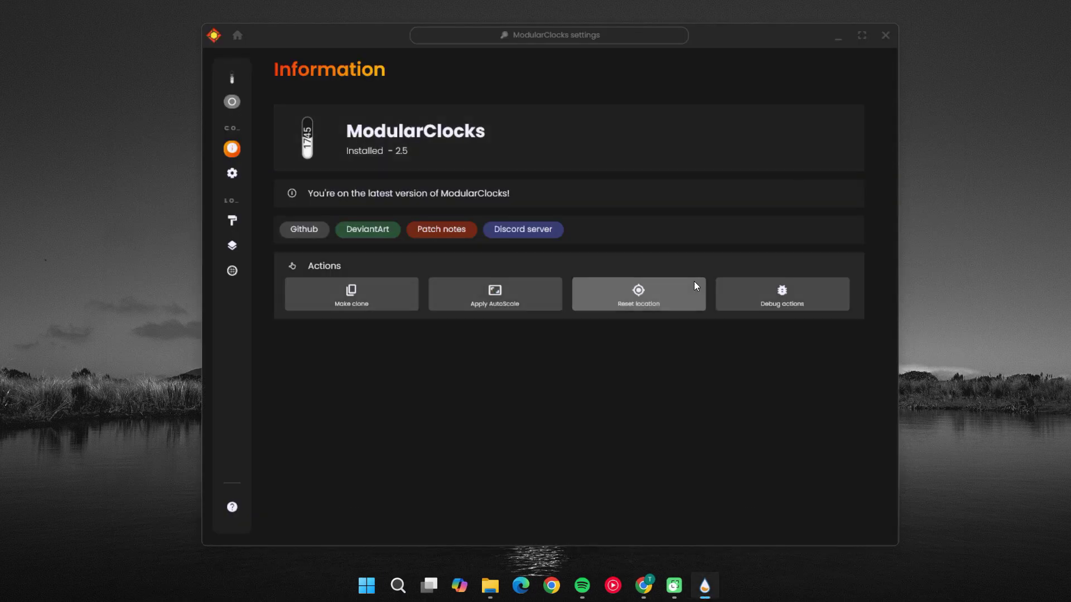
Activate ModularClocks with the Center clock style and move the settings window clear of the clock.
mouse_move(225, 207)
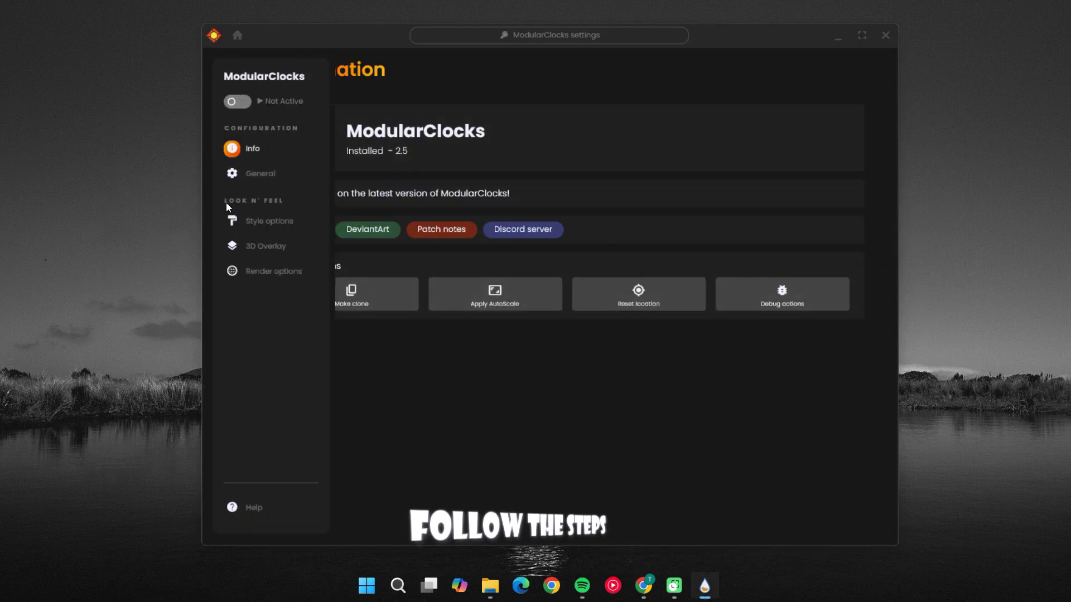
left_click(261, 175)
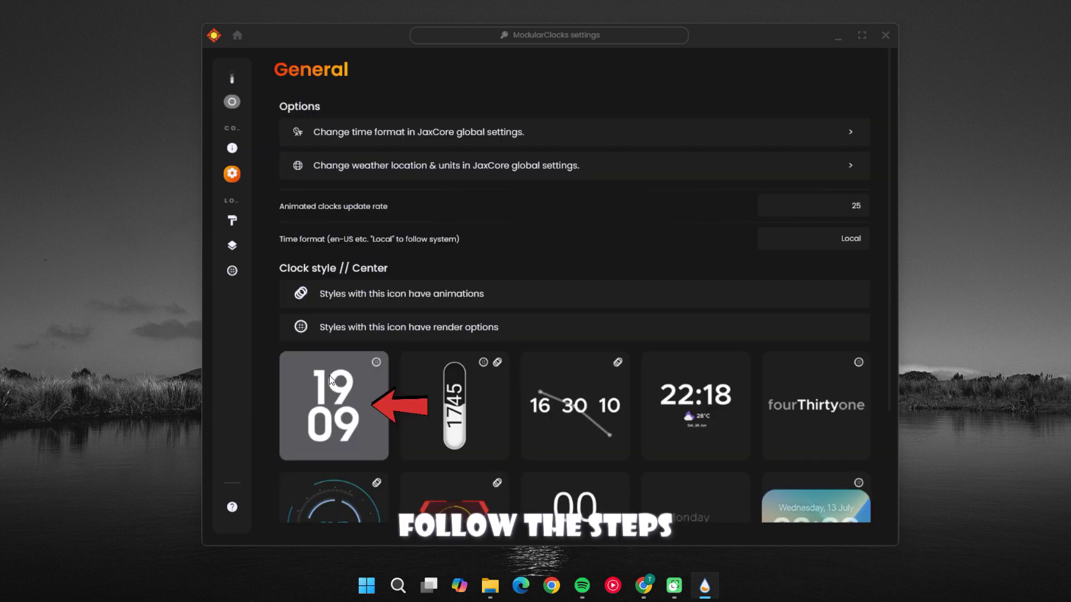
left_click(237, 103)
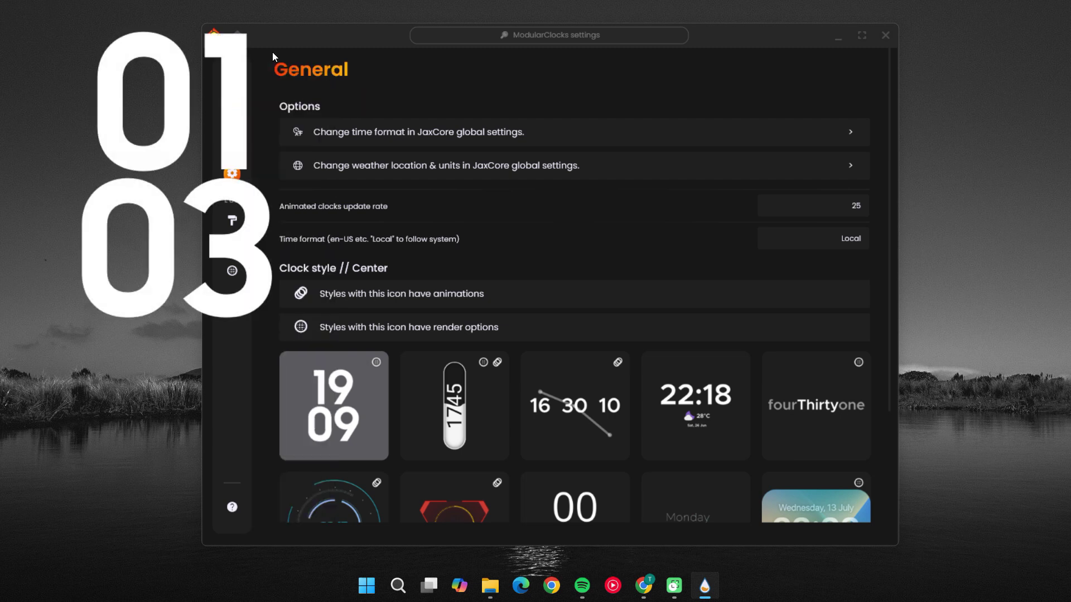
left_click_drag(321, 46, 447, 43)
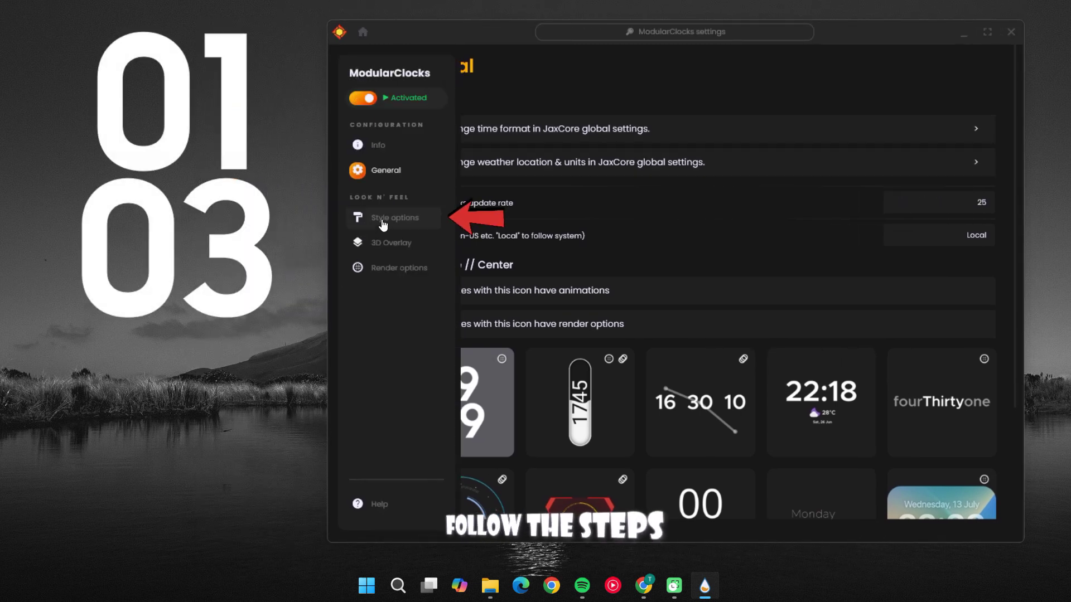
Set the widget size of the Center style clock to 0.70x in the style options.
left_click(383, 221)
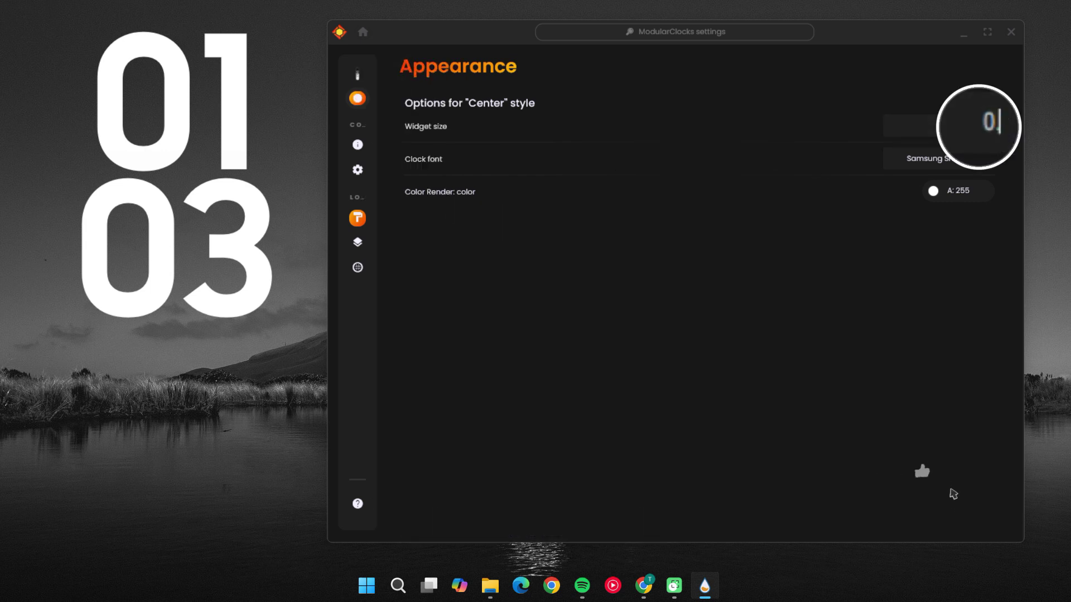
key("Return")
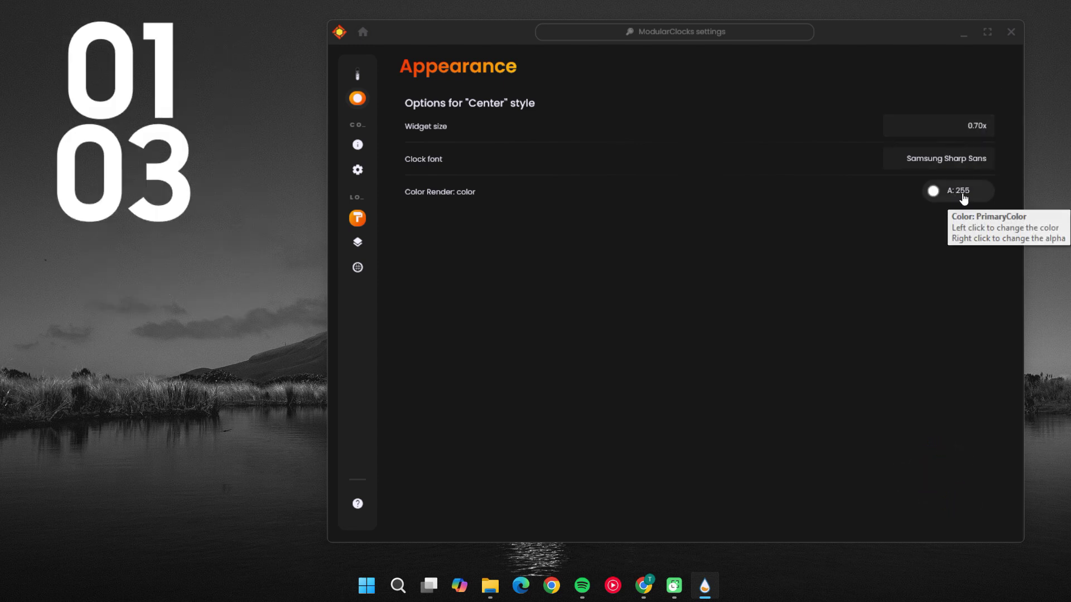
Set the alpha of the clock's render color to 200.
left_click(963, 193)
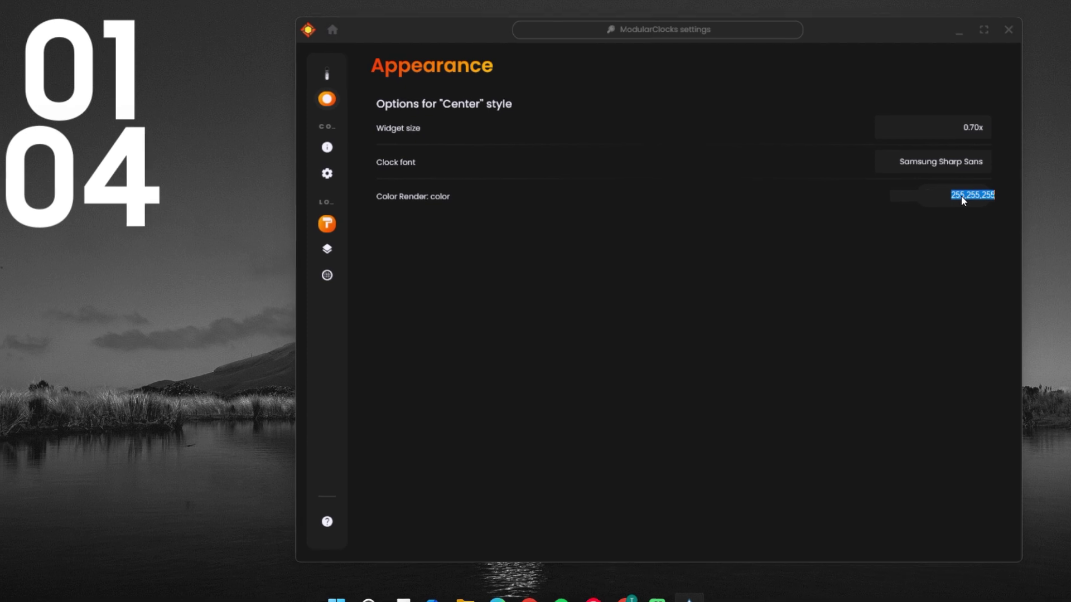
left_click(955, 237)
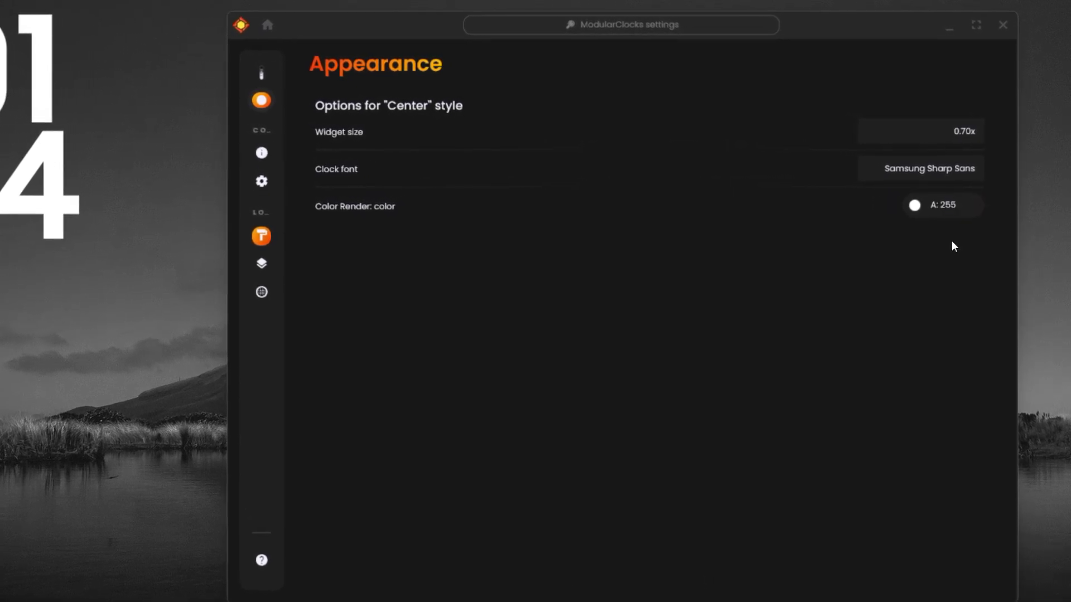
left_click(952, 215)
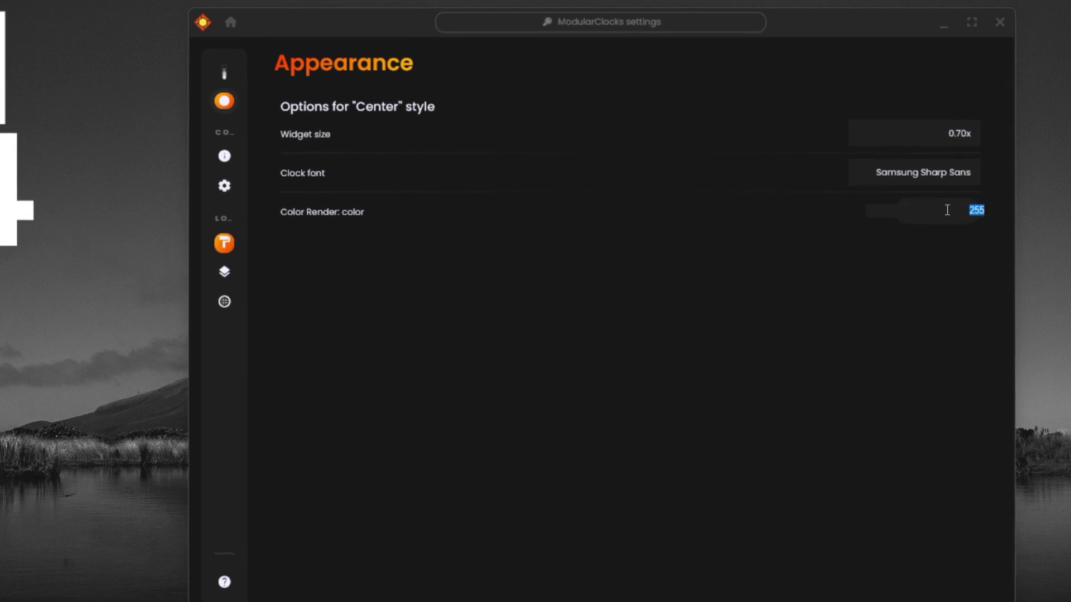
type("200")
key("Return")
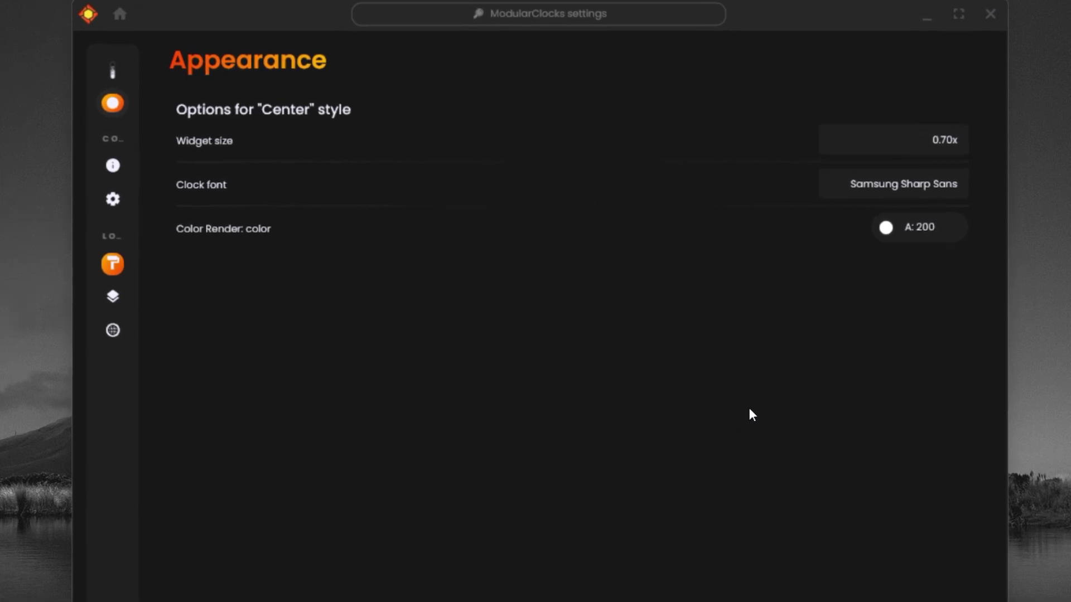
Set the alpha of the clock's render color to 180.
right_click(950, 241)
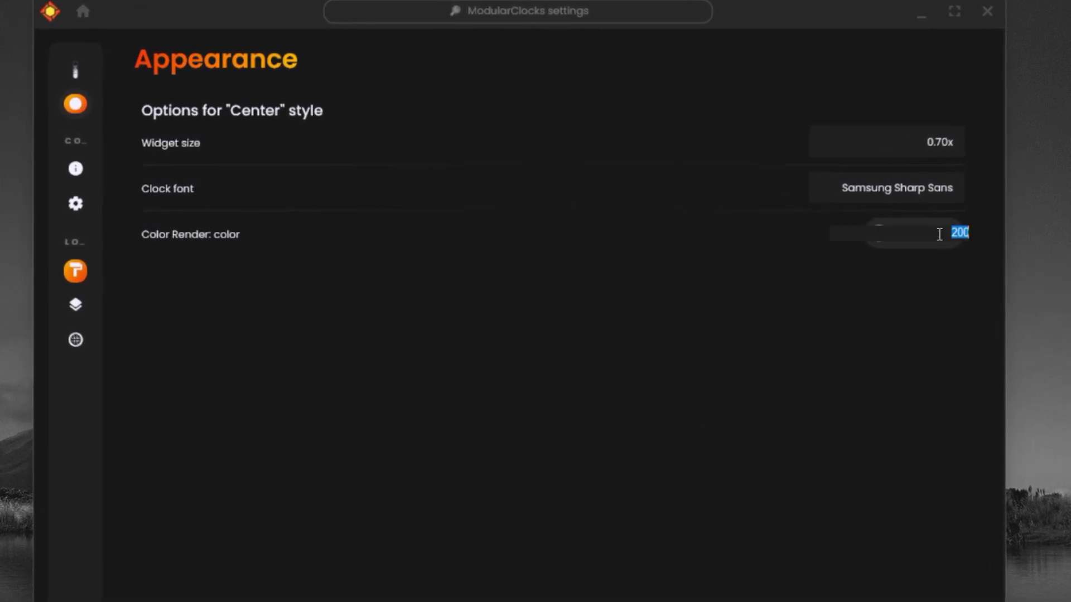
type("180")
key("Return")
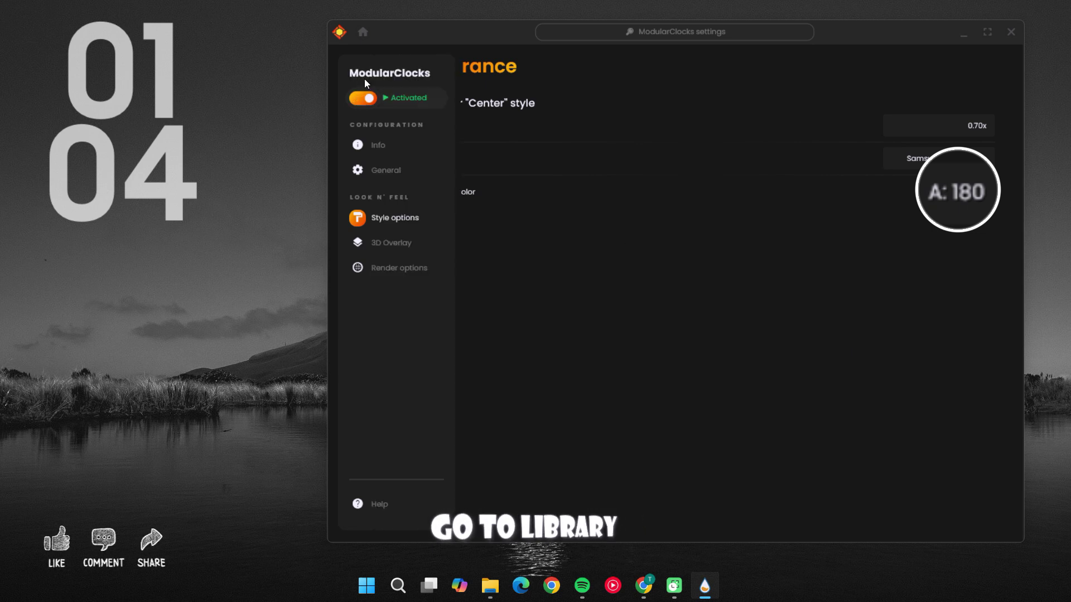
Install the Overlayer widget from the JaxCore library.
left_click(338, 34)
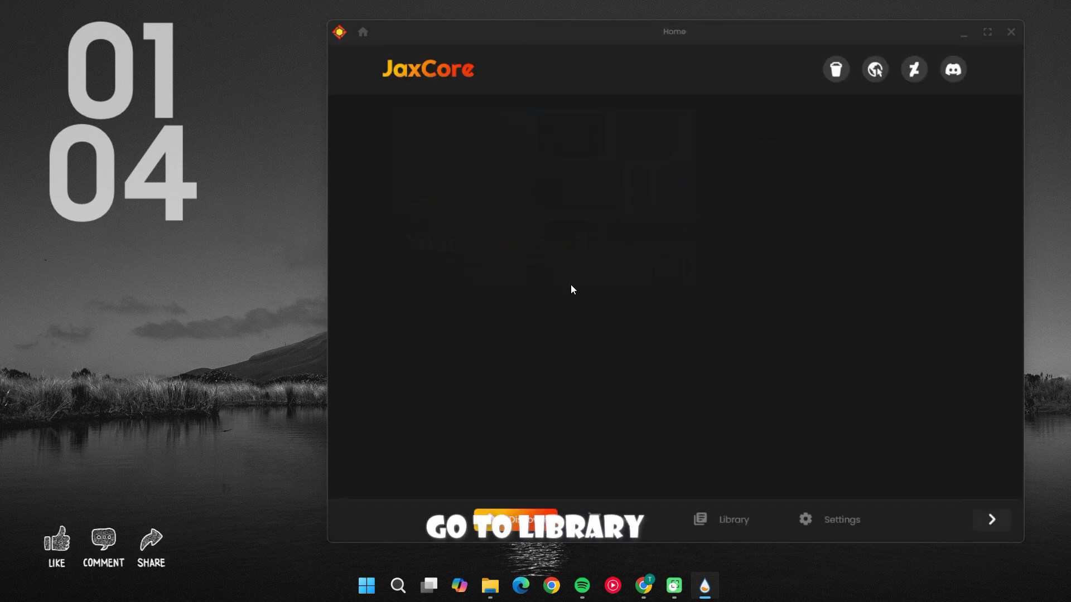
left_click(731, 522)
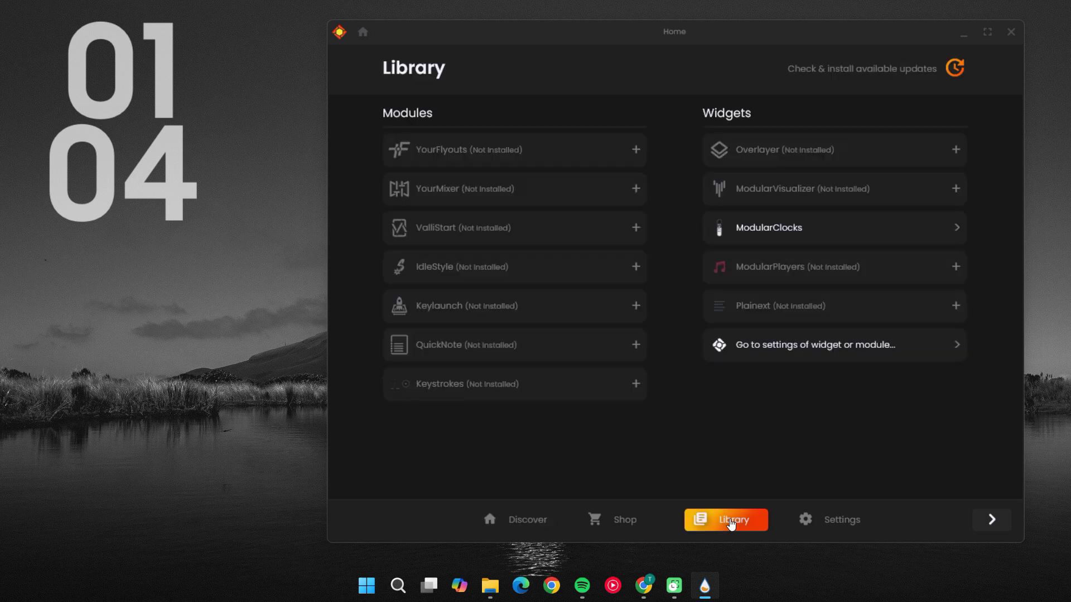
left_click(761, 155)
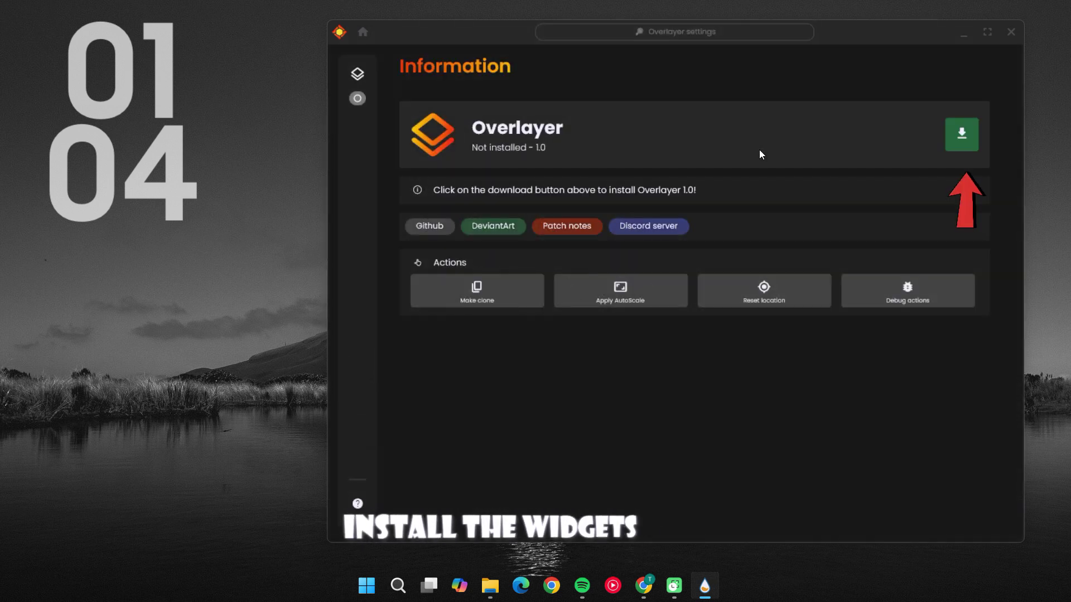
left_click(961, 136)
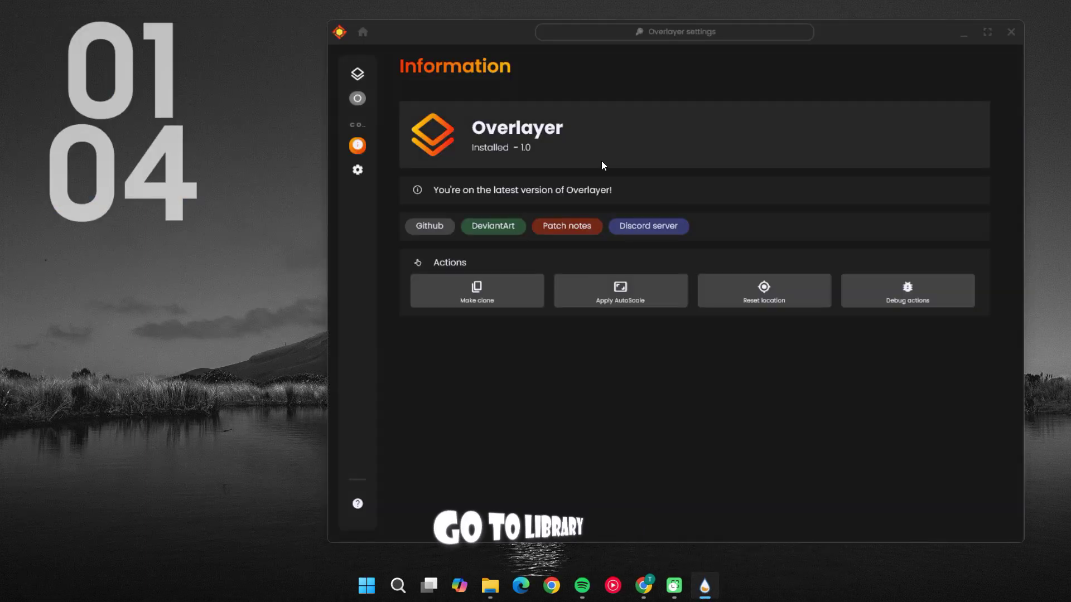
Return to the JaxCore library and install the ModularPlayers widget.
left_click(363, 33)
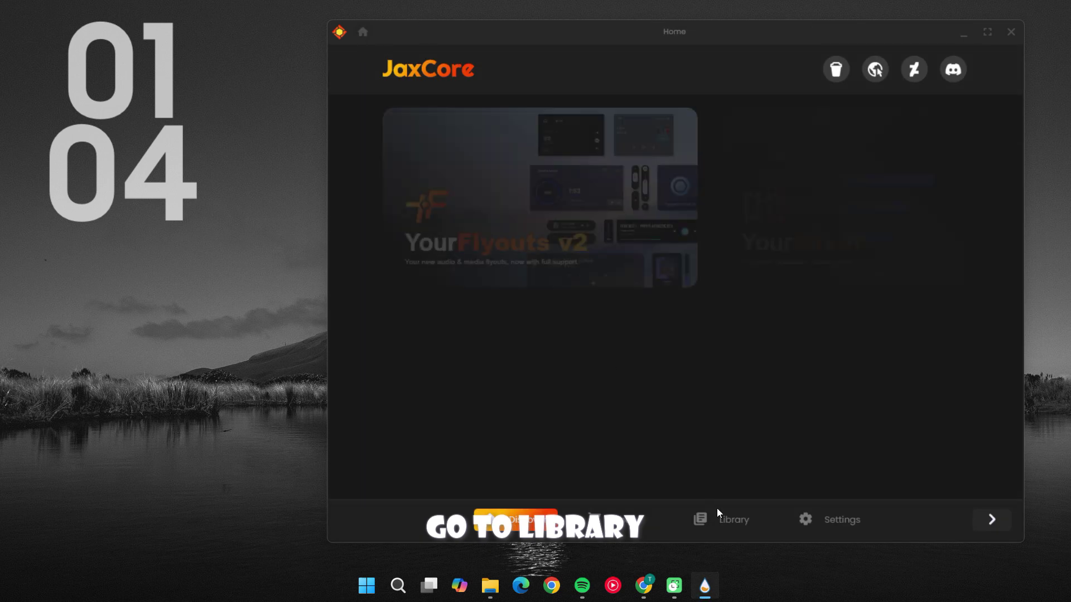
left_click(738, 533)
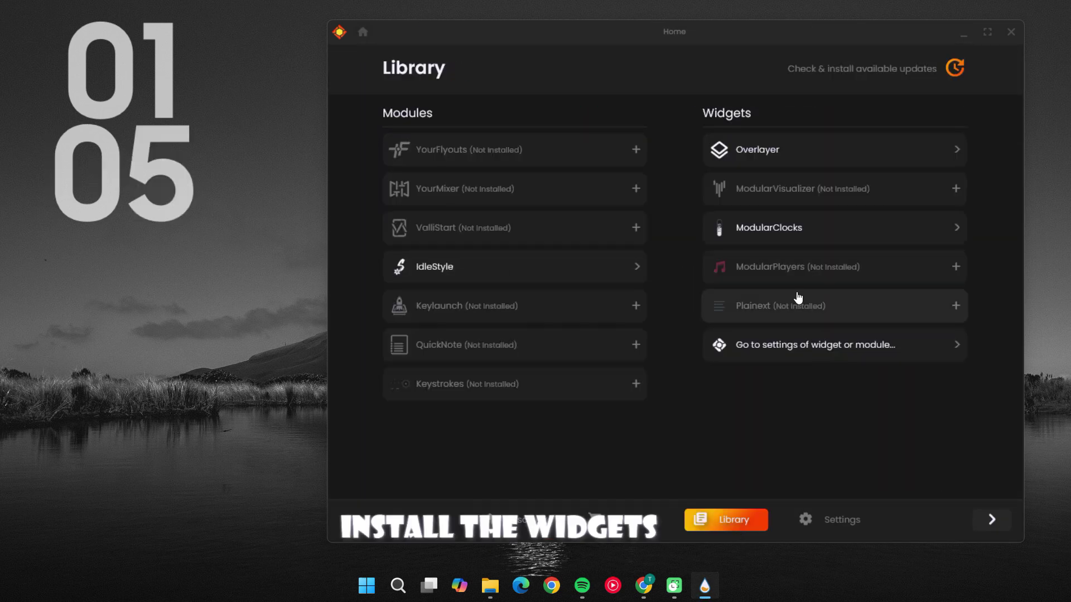
left_click(818, 273)
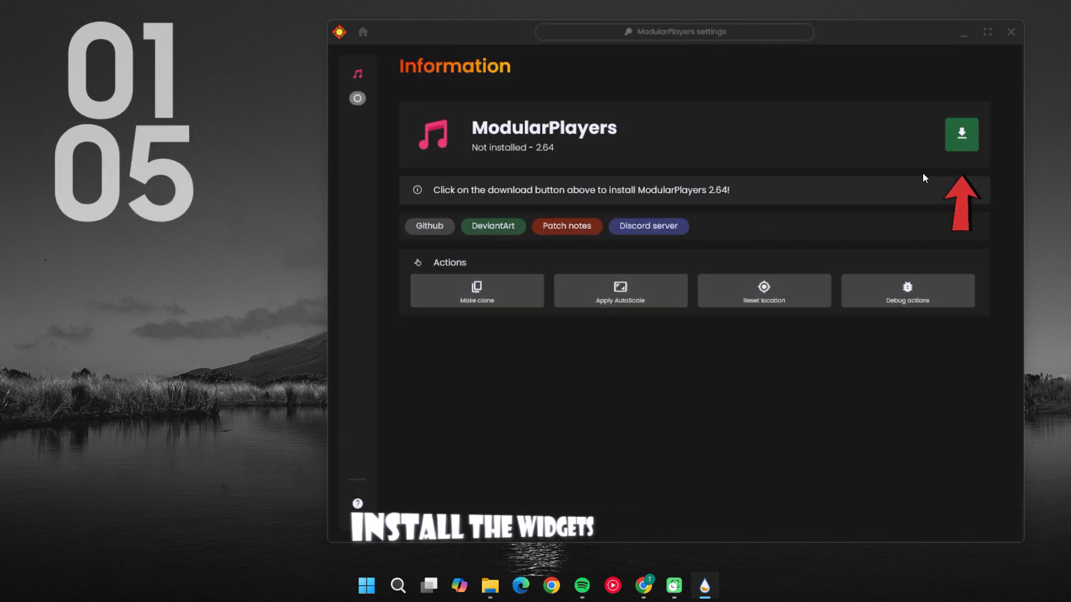
left_click(954, 141)
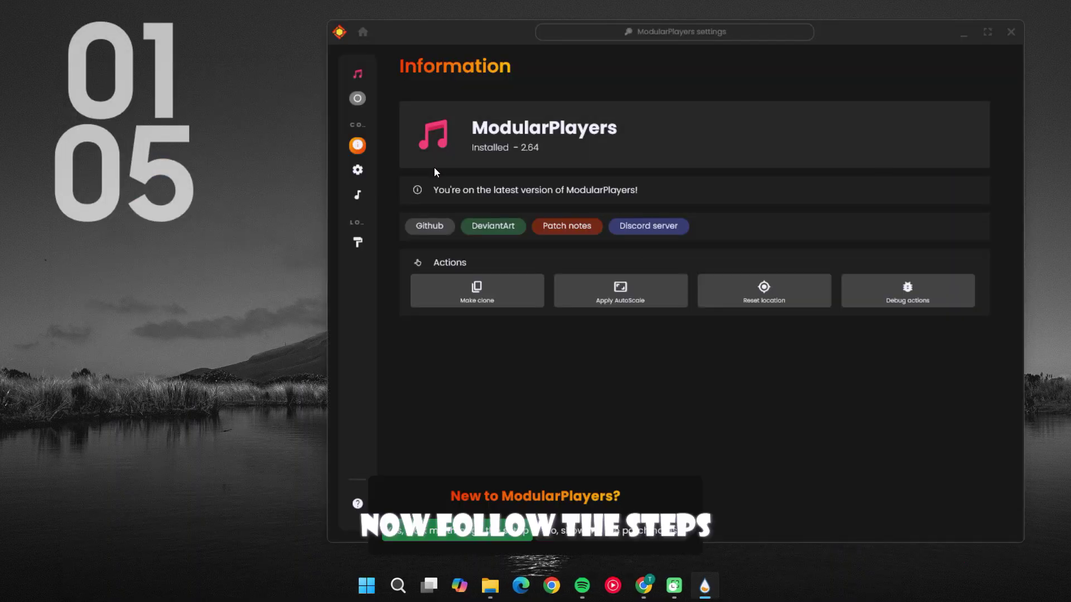
Switch the ModularPlayers player style to Center and activate the widget.
mouse_move(345, 231)
left_click(380, 201)
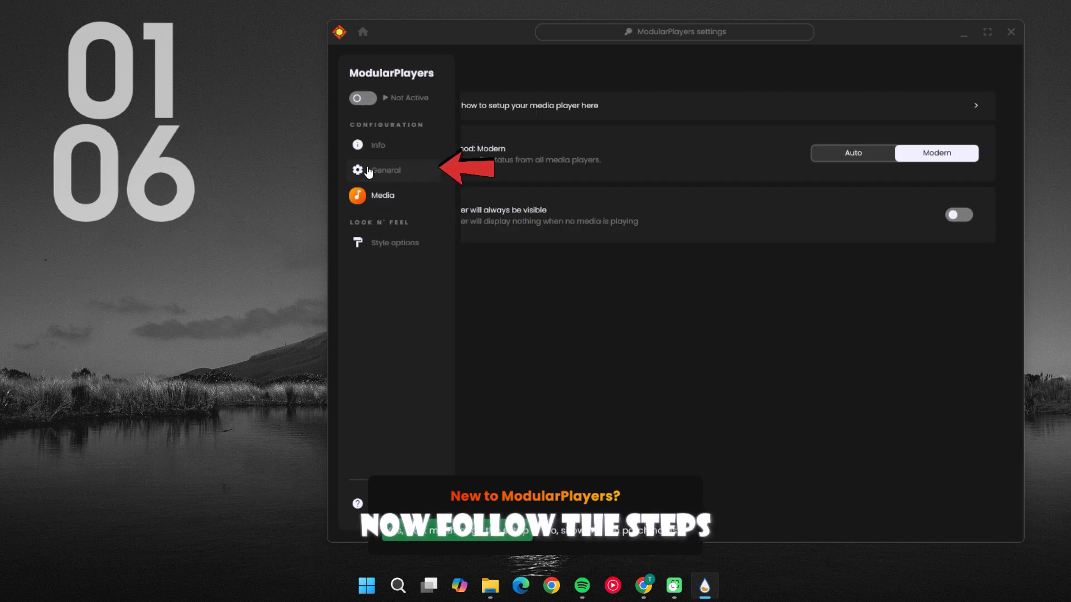
left_click(381, 170)
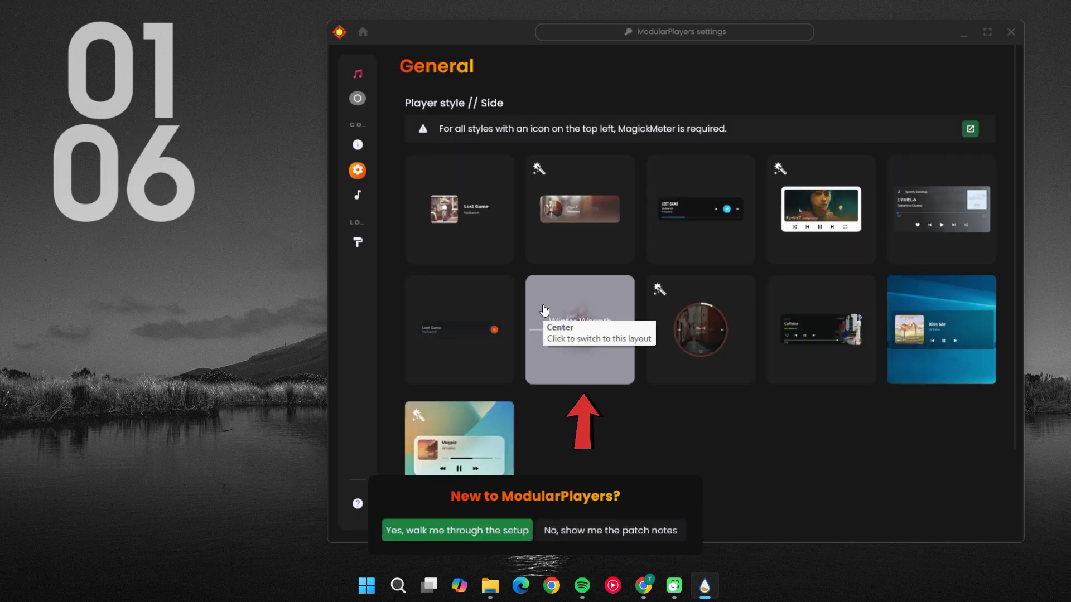
left_click(581, 362)
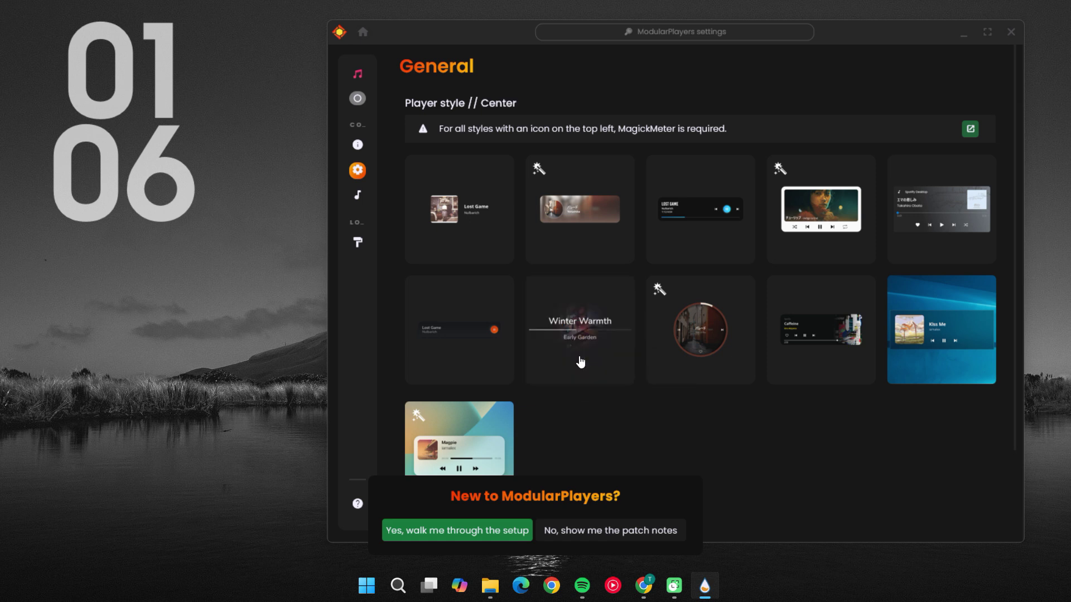
left_click(368, 101)
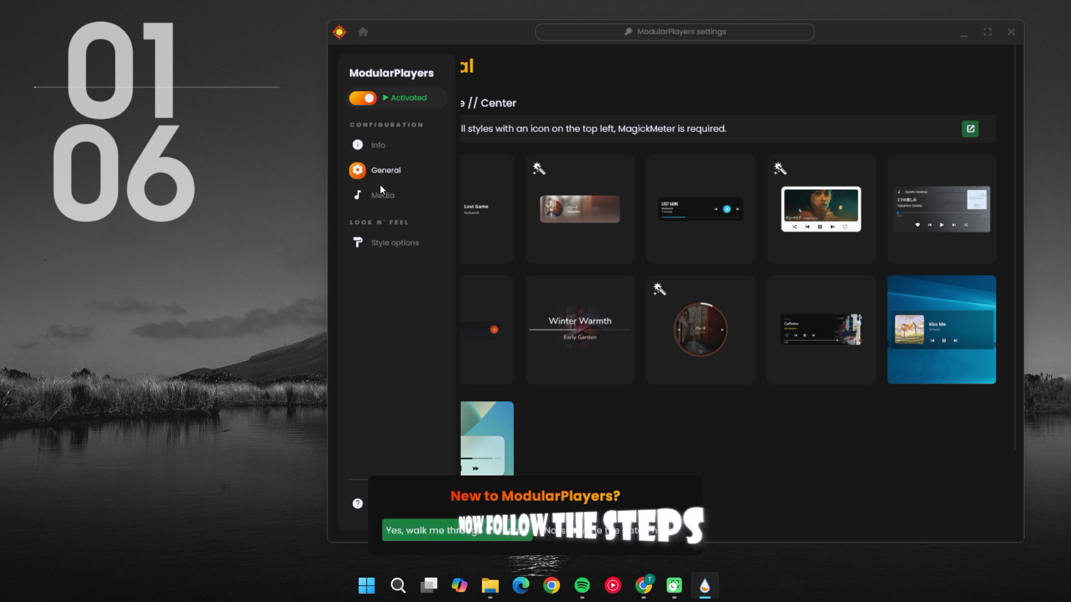
Set the widget scale of ModularPlayers to 0.5 in its style options.
left_click(392, 245)
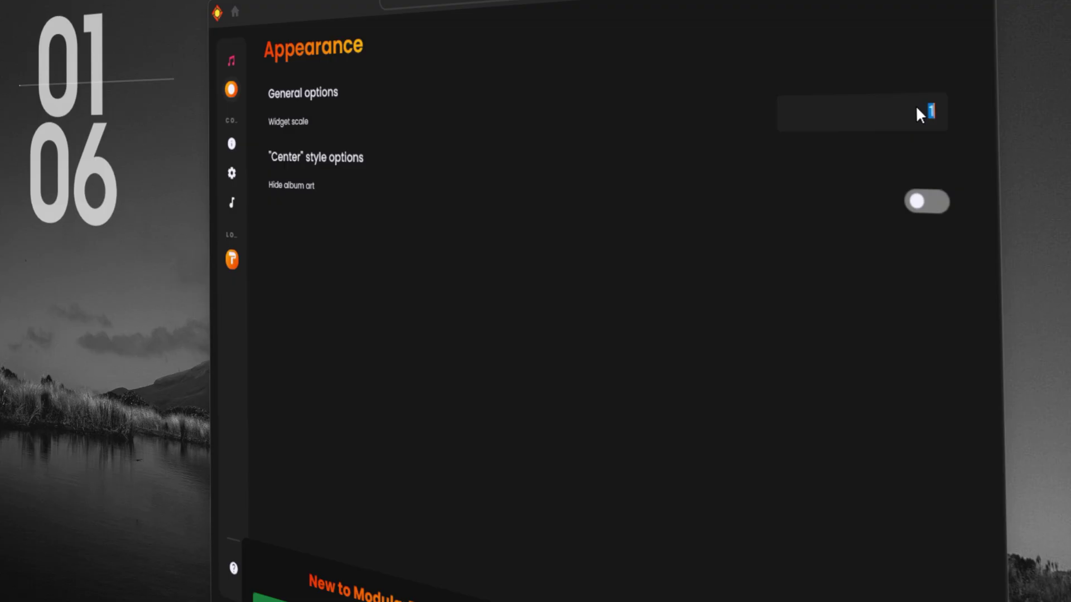
type("0.7")
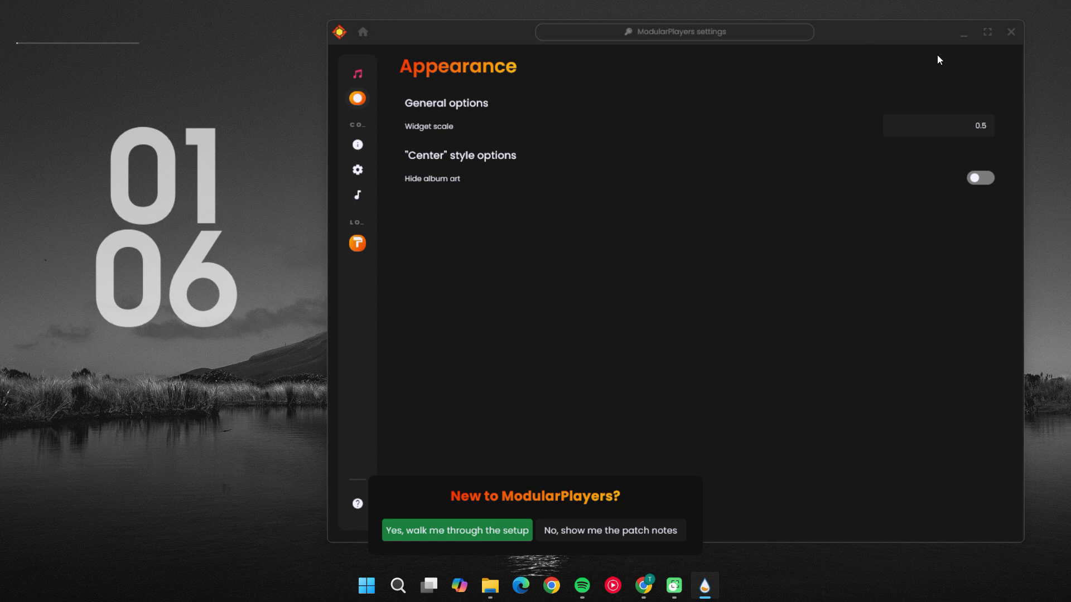
Minimize the settings window, answer the new-user prompt by showing the patch notes, and close the change log.
left_click(955, 37)
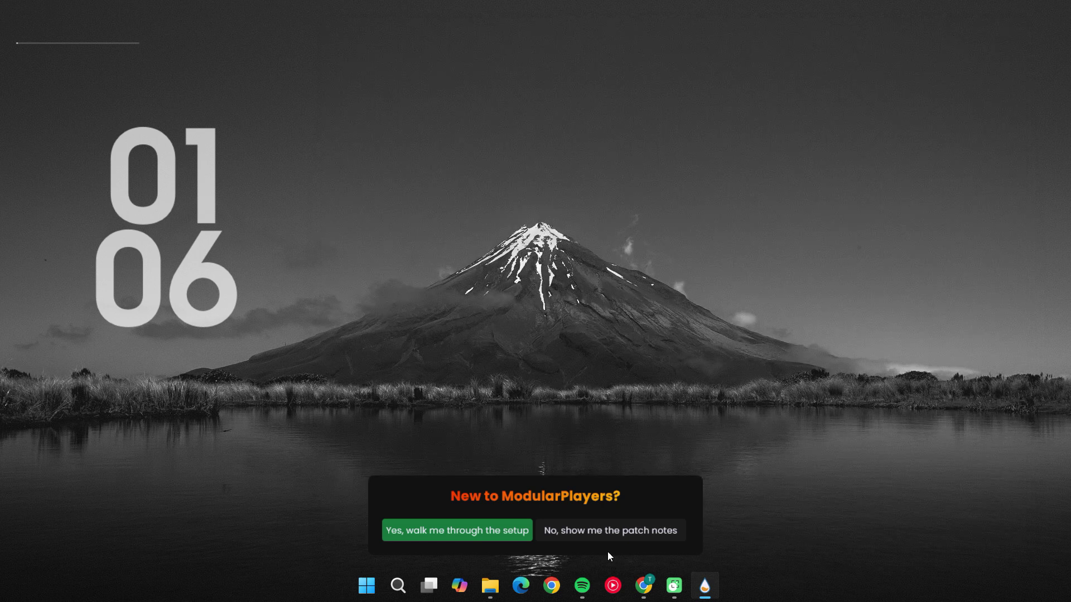
left_click(617, 532)
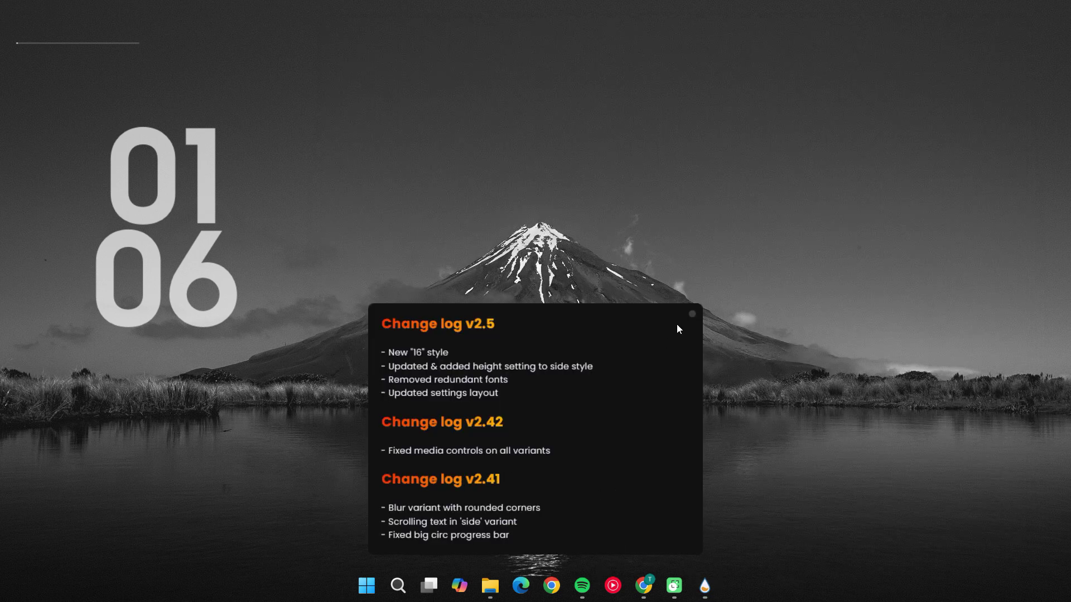
left_click(693, 315)
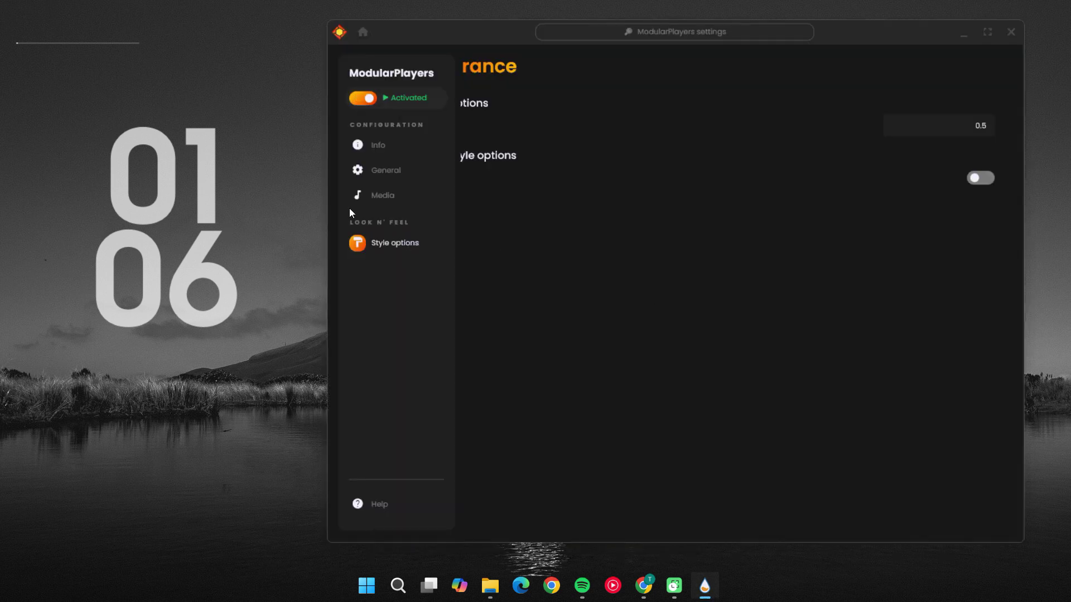
Move the settings window out of the way and place the clock widget centered just above the mountain peak.
left_click_drag(517, 29, 312, 309)
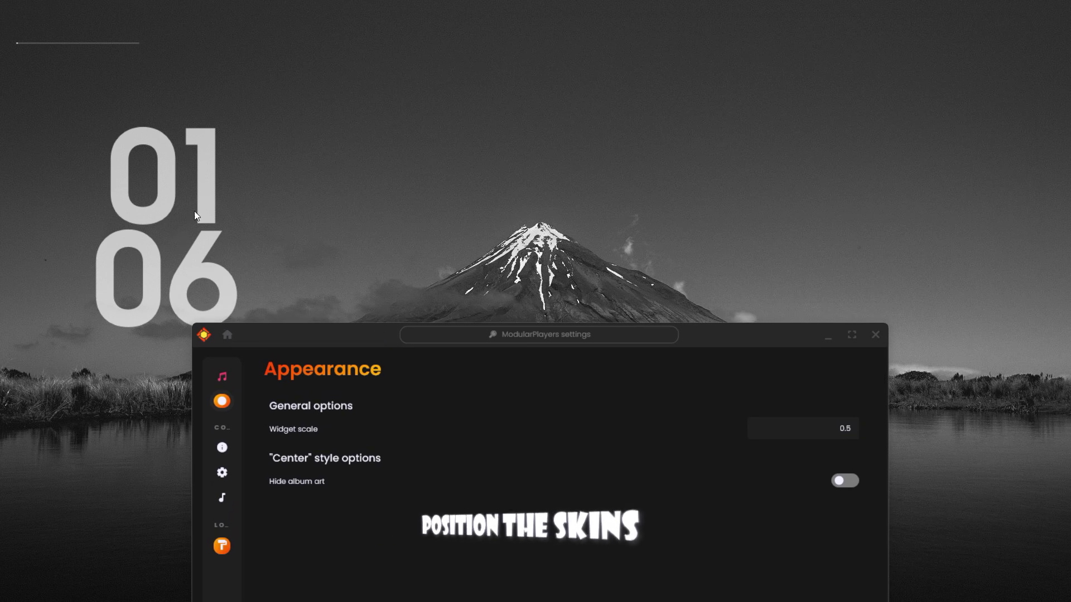
left_click_drag(205, 200, 579, 119)
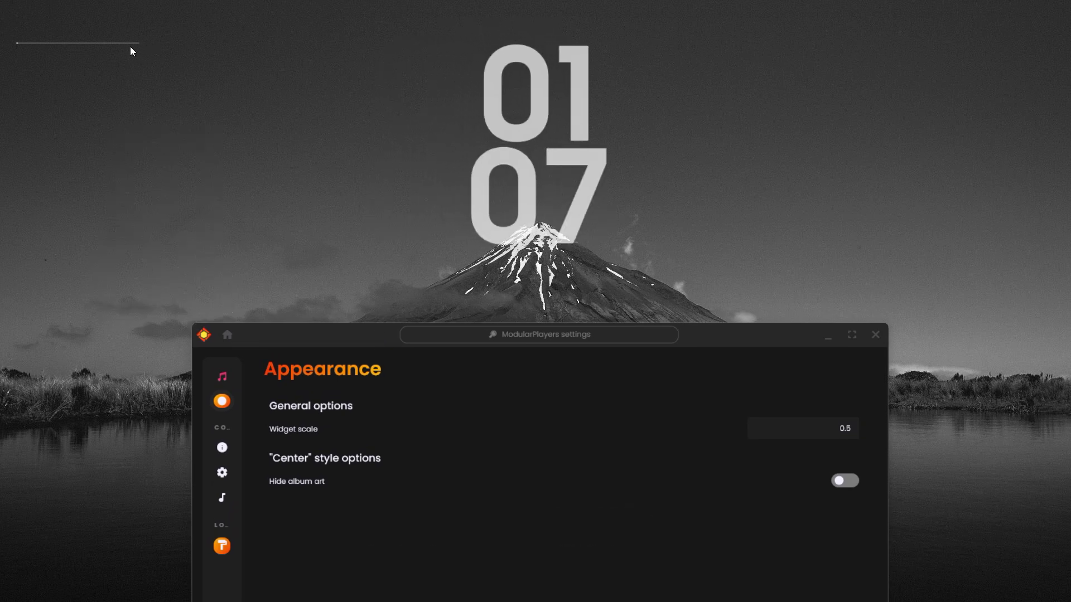
Bring the settings window back up and open the general settings of Overlayer from the library.
left_click_drag(711, 328, 716, 63)
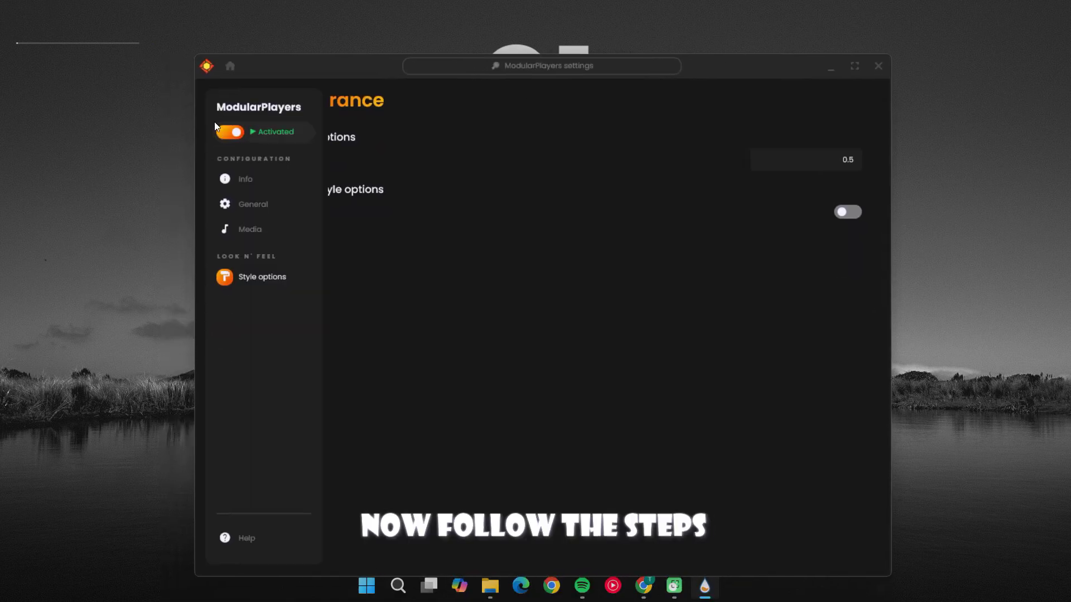
left_click(206, 67)
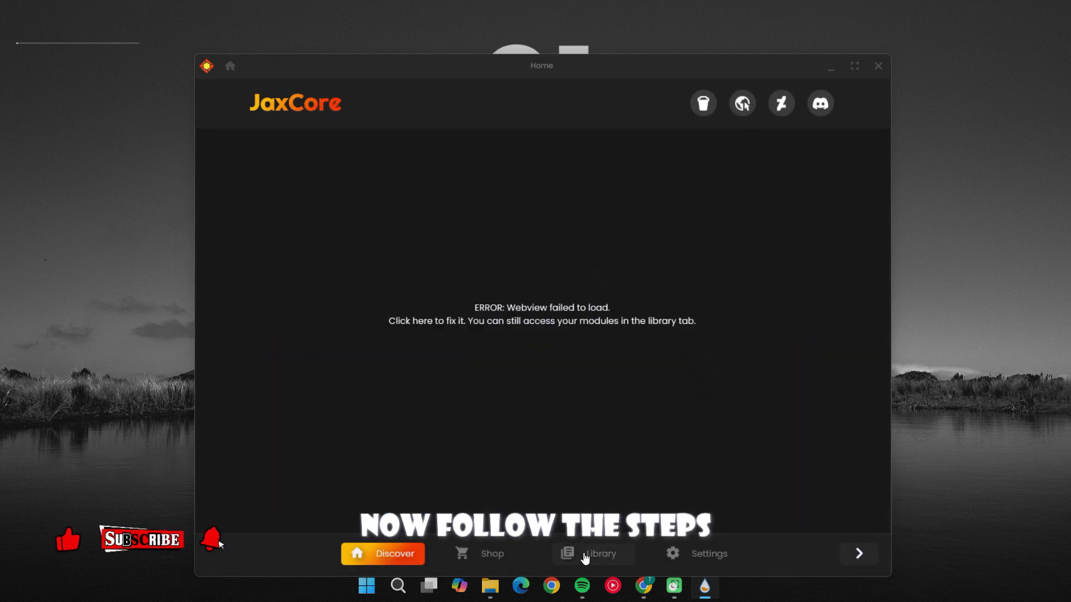
left_click(584, 555)
left_click(696, 188)
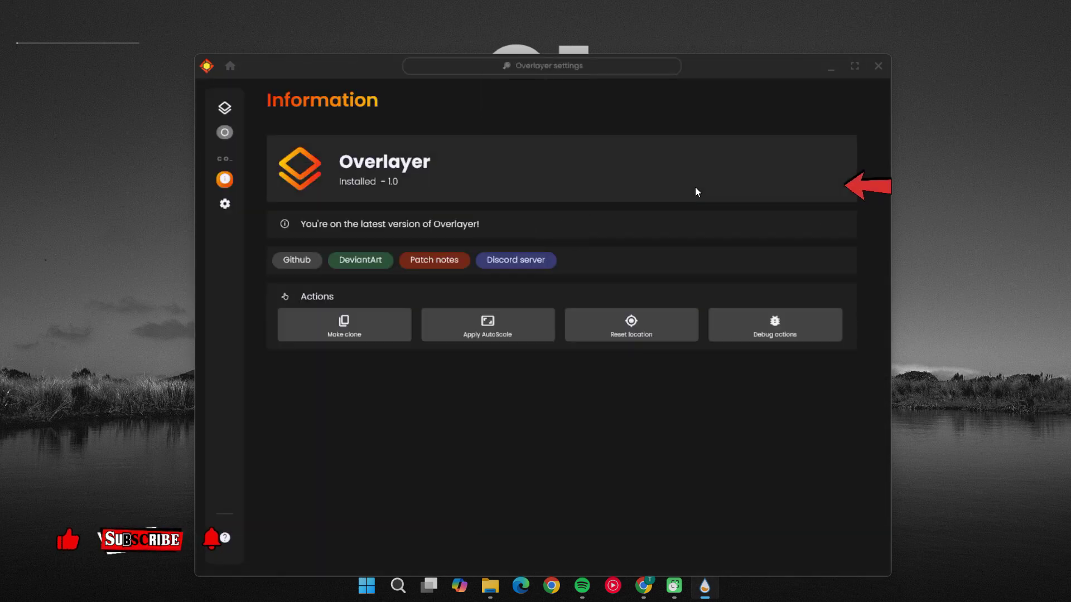
mouse_move(229, 187)
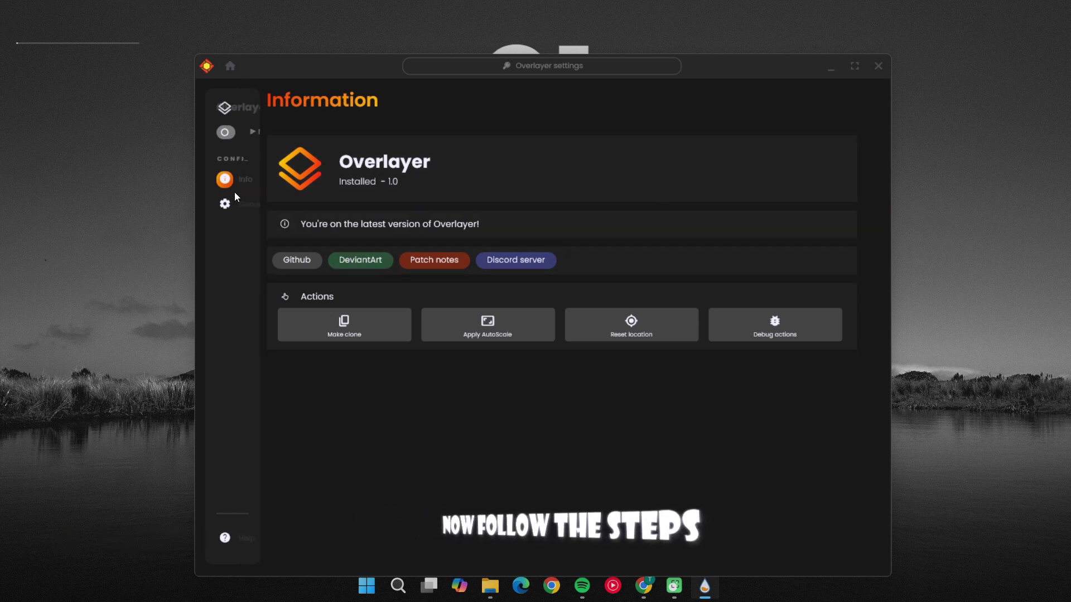
left_click(252, 206)
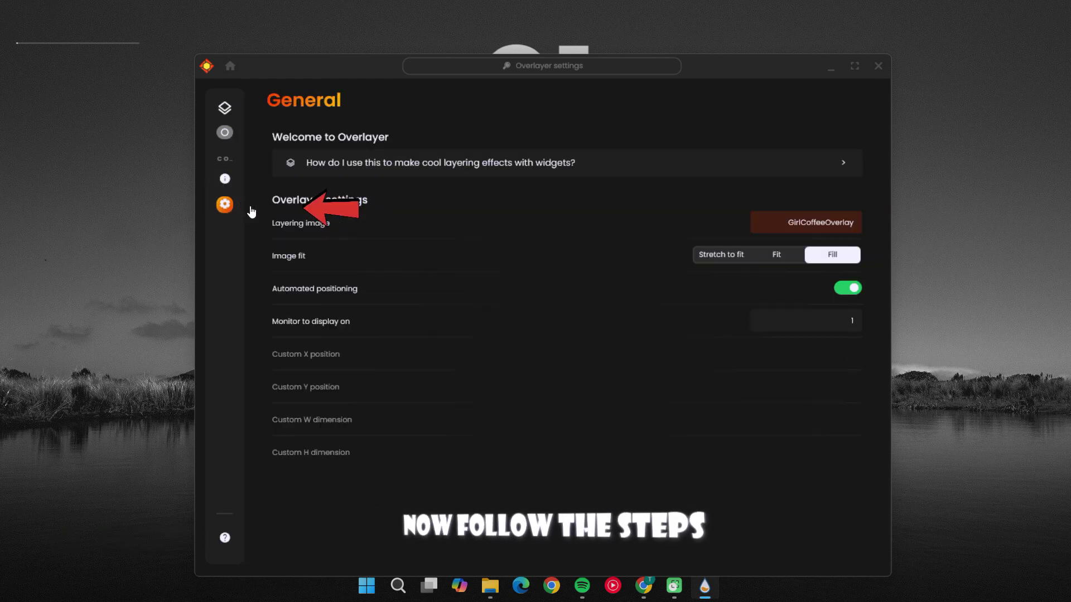
Set Overlayer's layering image to "cut wallpaper" from Desktop > Downloads > TECHINFOZEN > mountain lava skin.
left_click(789, 218)
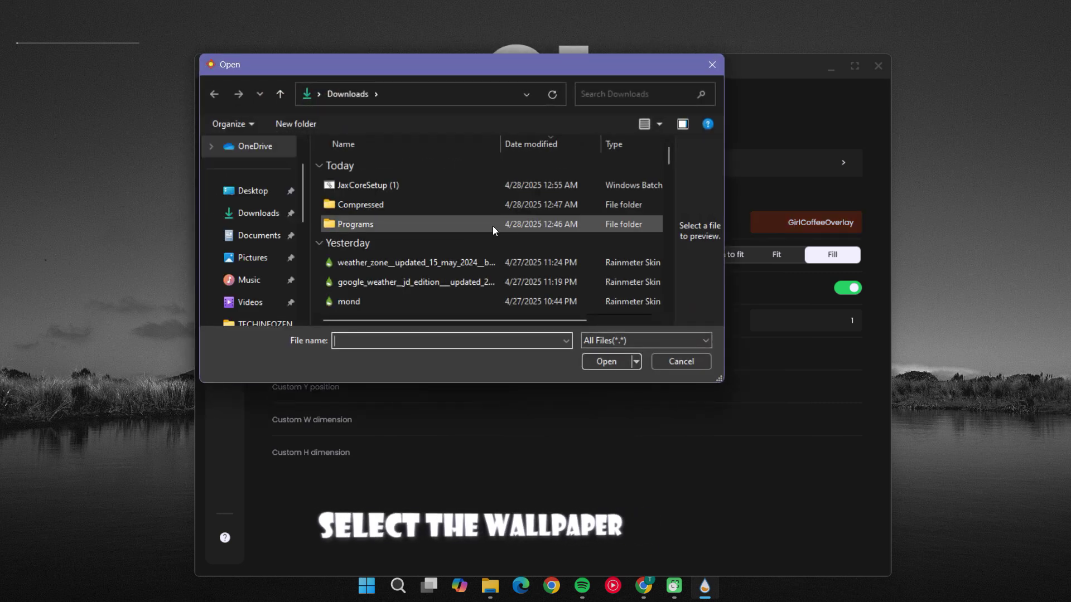
left_click(249, 194)
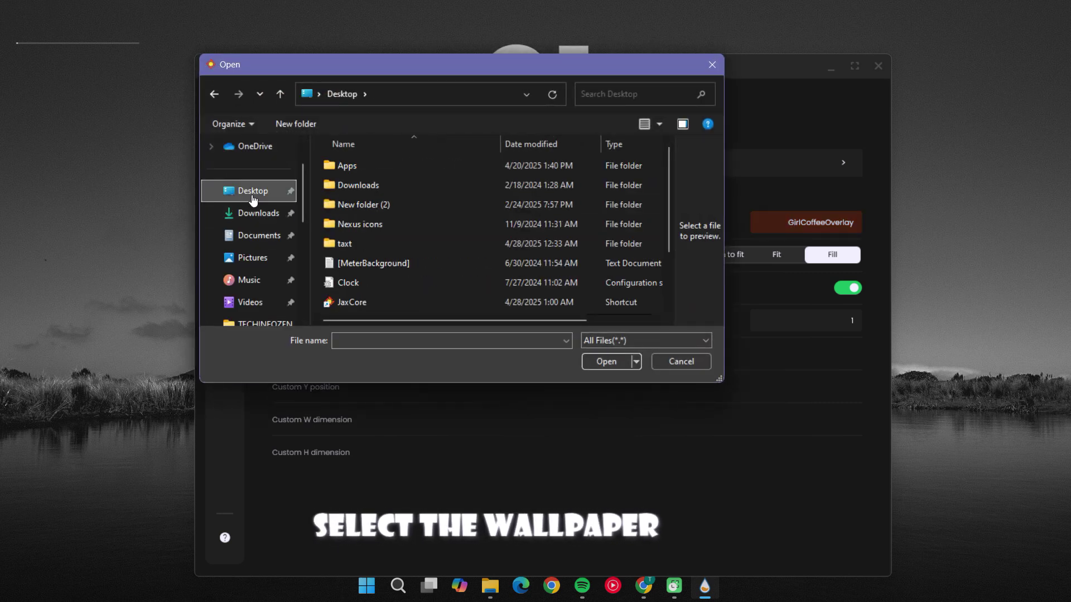
double_click(368, 192)
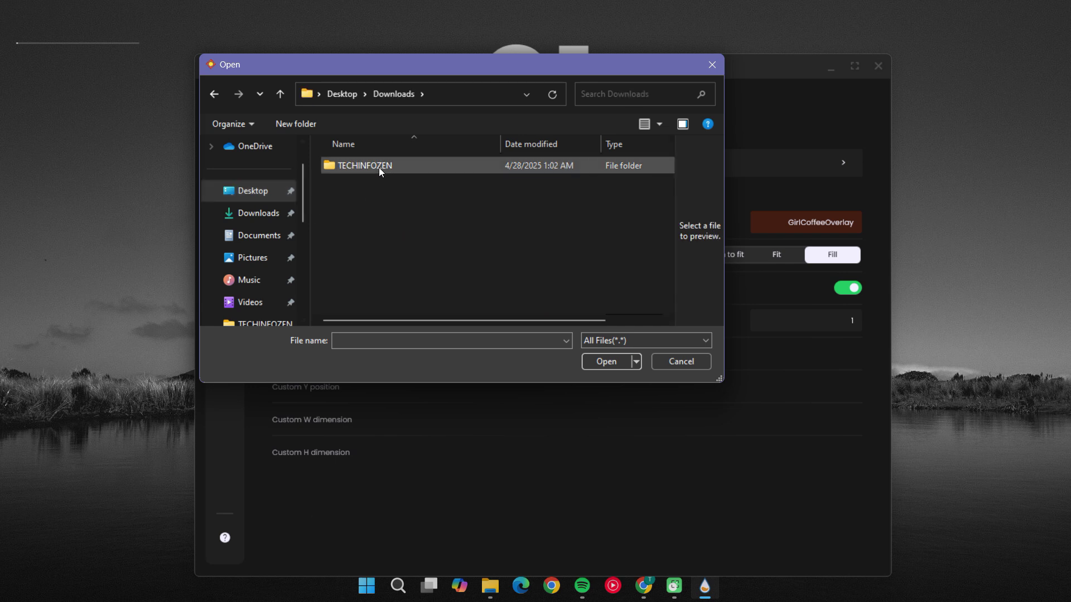
double_click(379, 166)
double_click(379, 166)
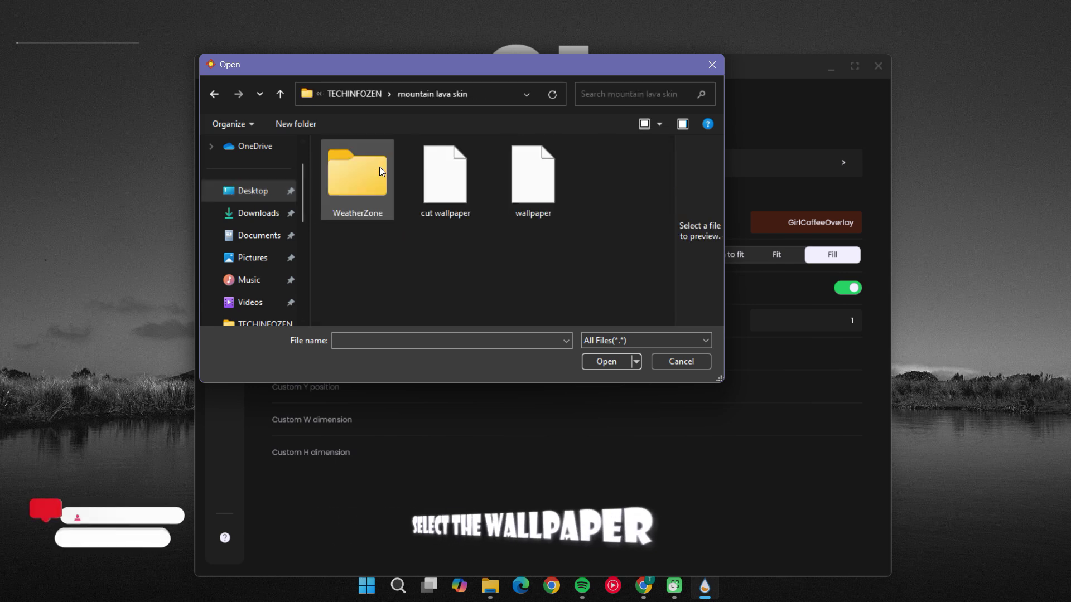
left_click(450, 180)
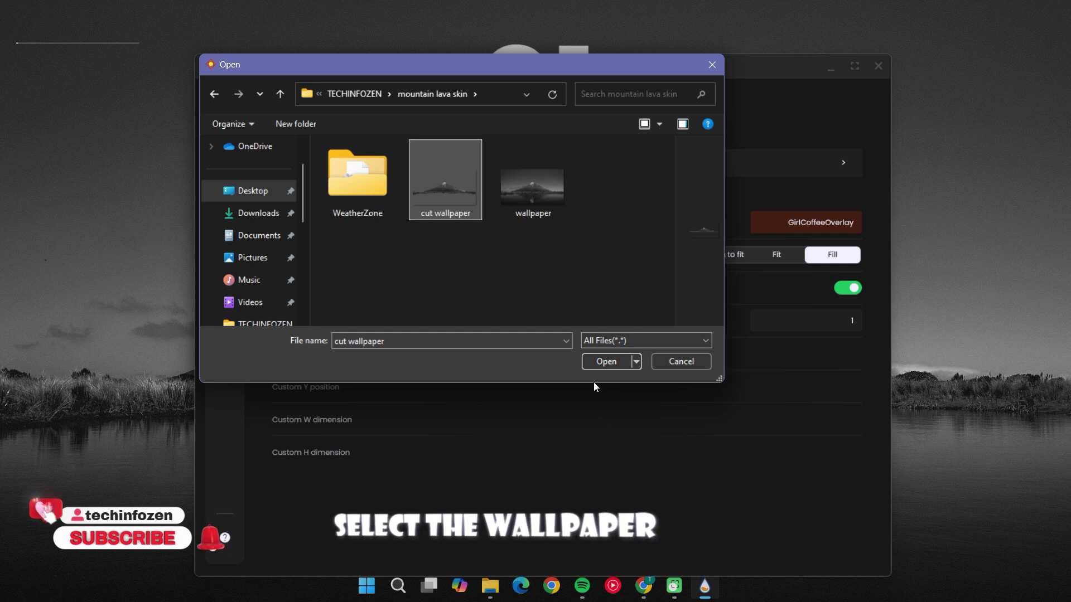
left_click(608, 364)
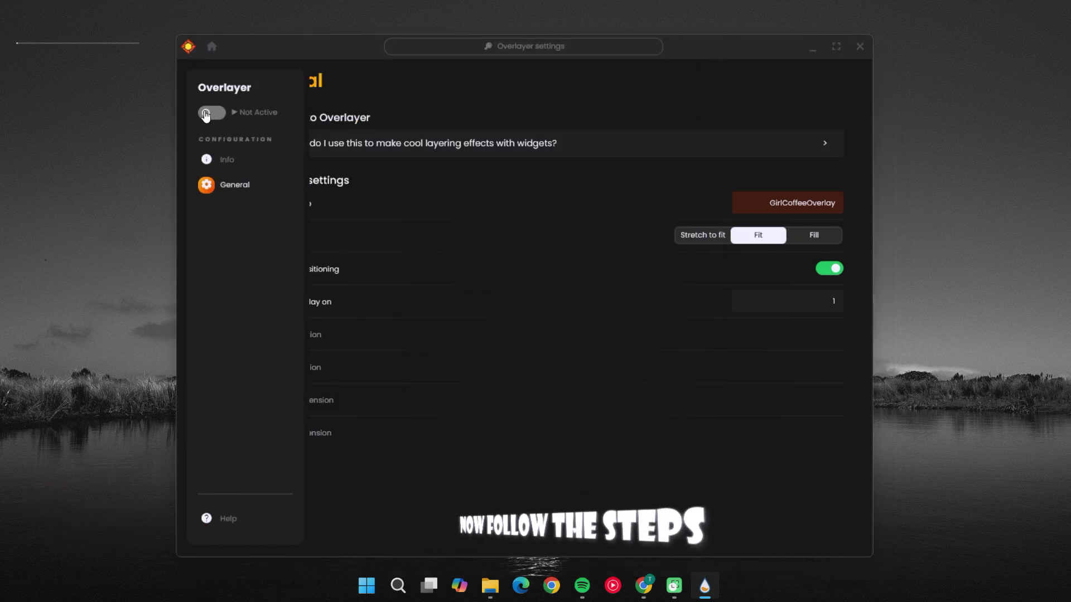
Activate Overlayer and set its image fit to Fill.
left_click(211, 113)
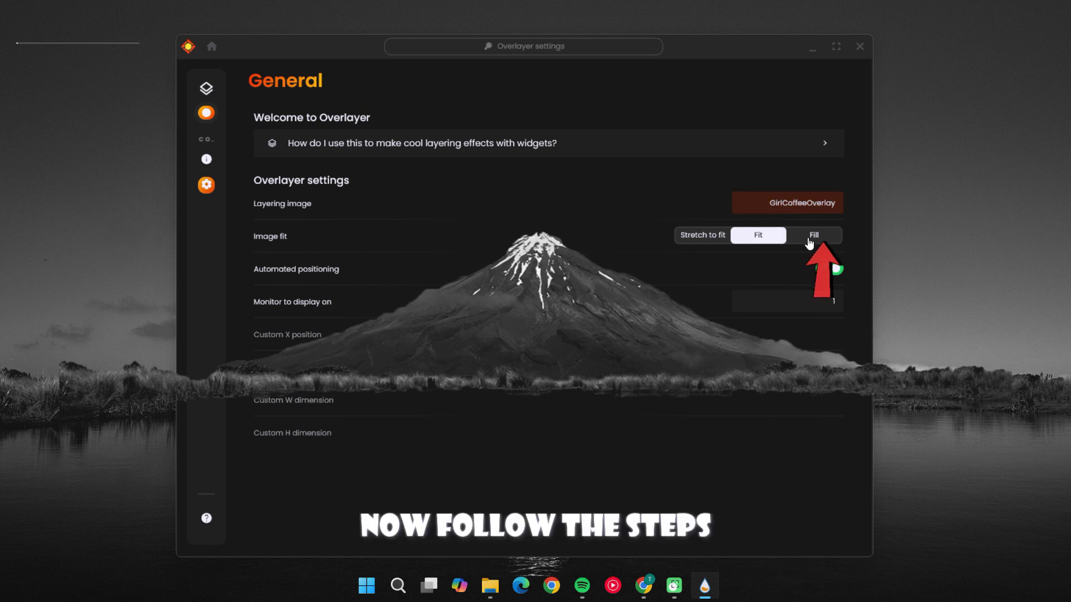
left_click(812, 237)
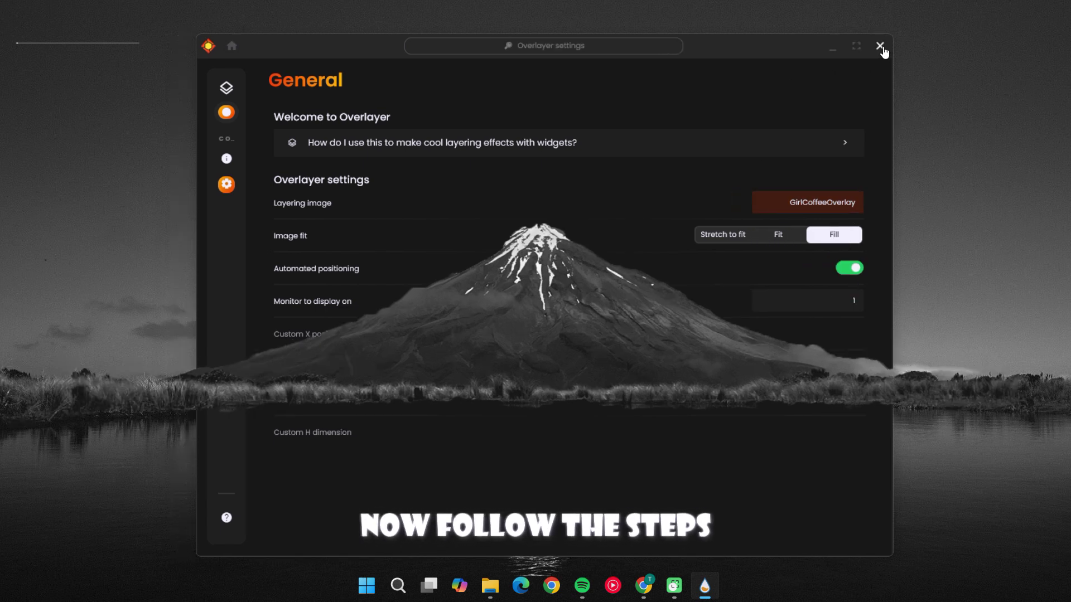
Close the Overlayer settings and place the media player widget centered on the water below the mountain.
left_click(879, 46)
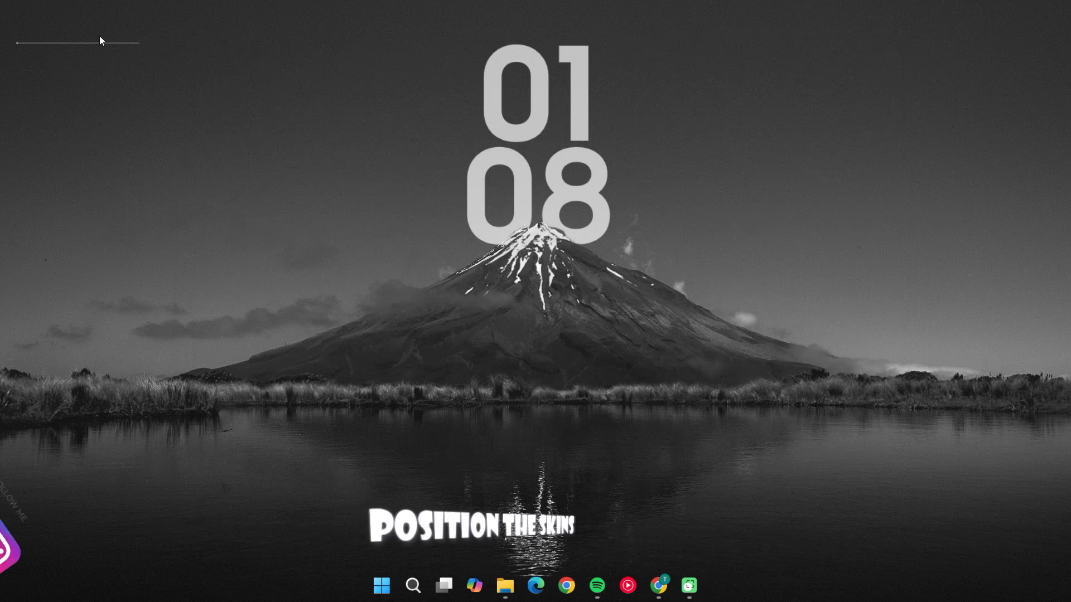
left_click_drag(92, 42, 559, 422)
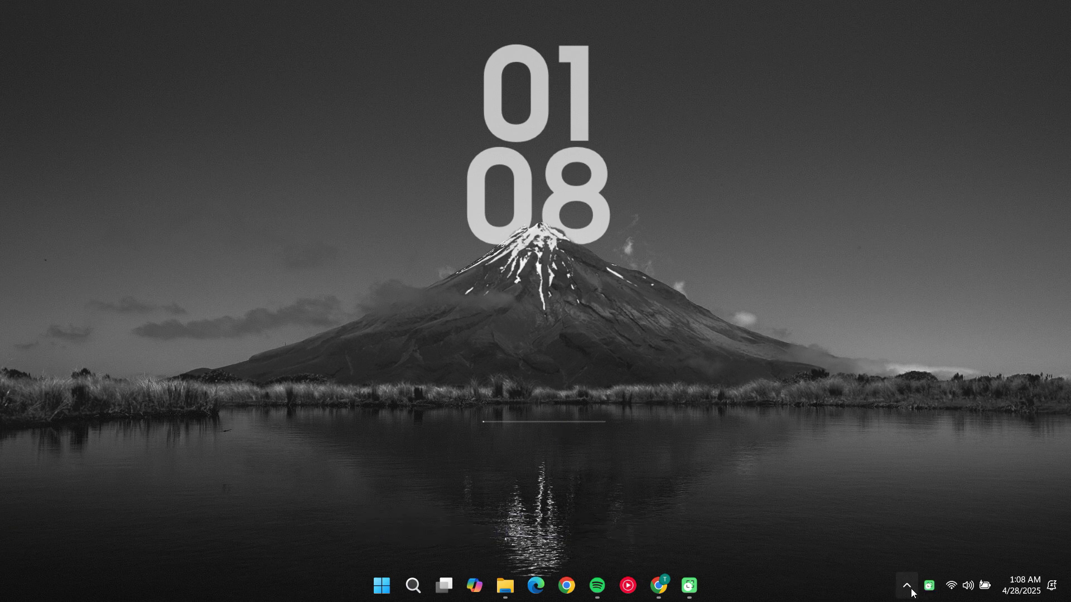
Open the Rainmeter manager, move its window aside and set the position of Overlayer's Main.ini skin to Normal.
left_click(907, 586)
left_click(853, 514)
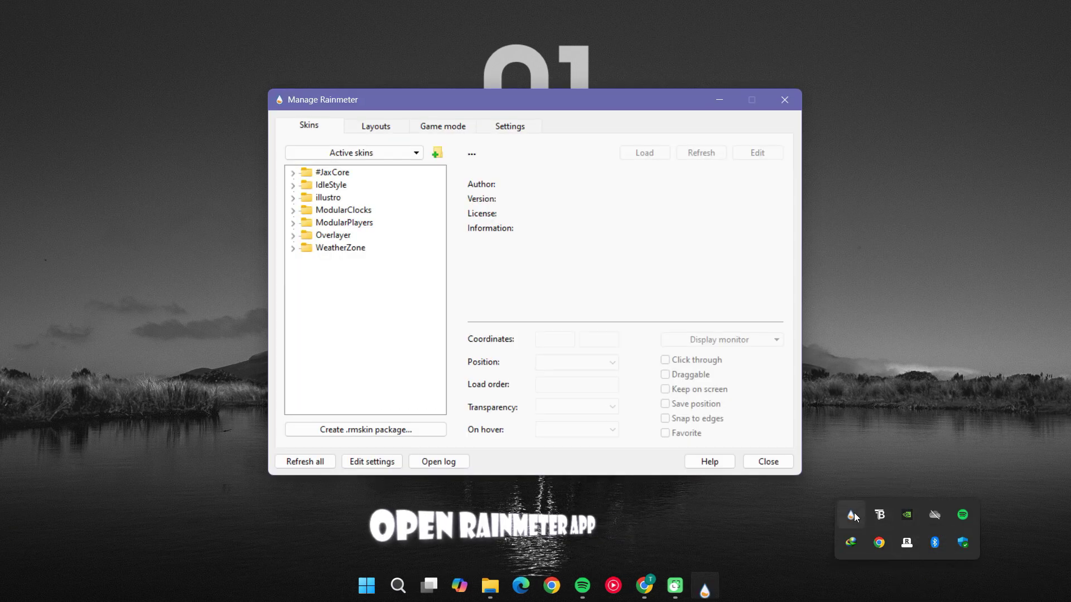
left_click_drag(629, 102, 754, 115)
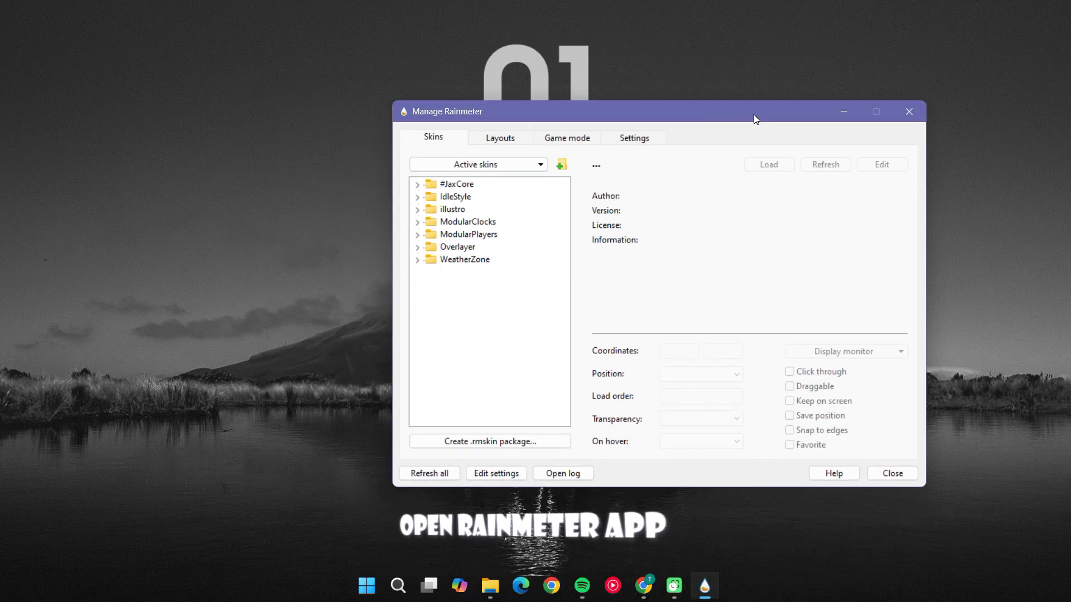
left_click(418, 247)
left_click(431, 260)
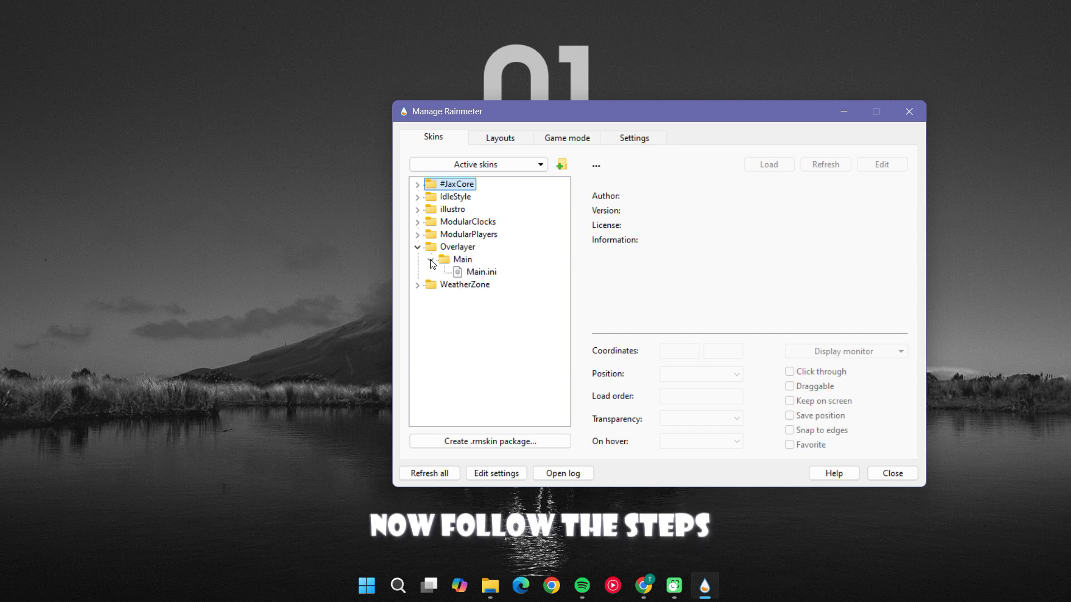
left_click(482, 273)
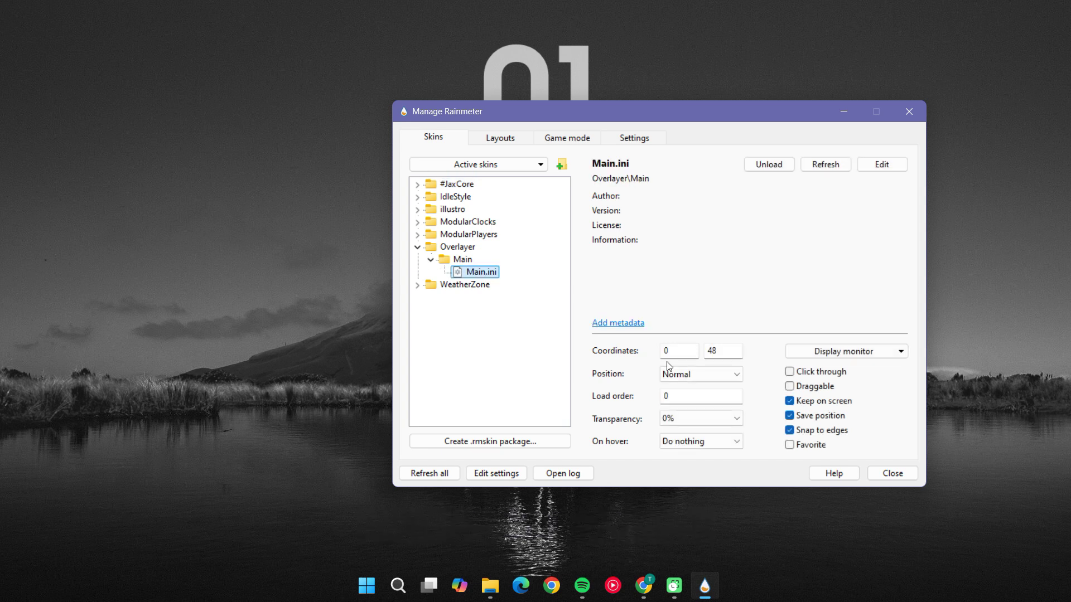
left_click(684, 376)
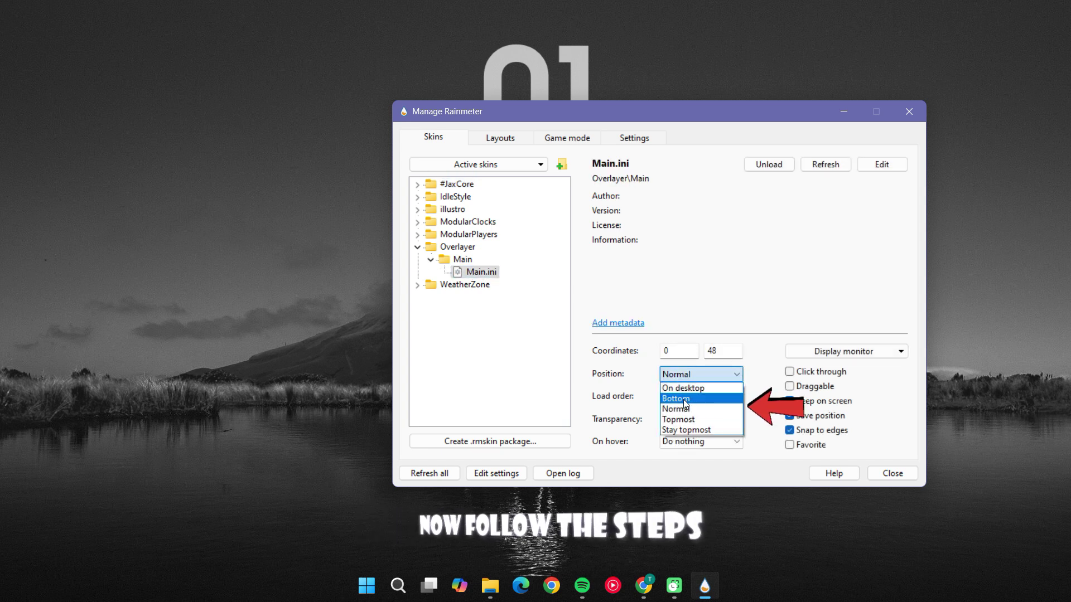
left_click(685, 419)
left_click(739, 235)
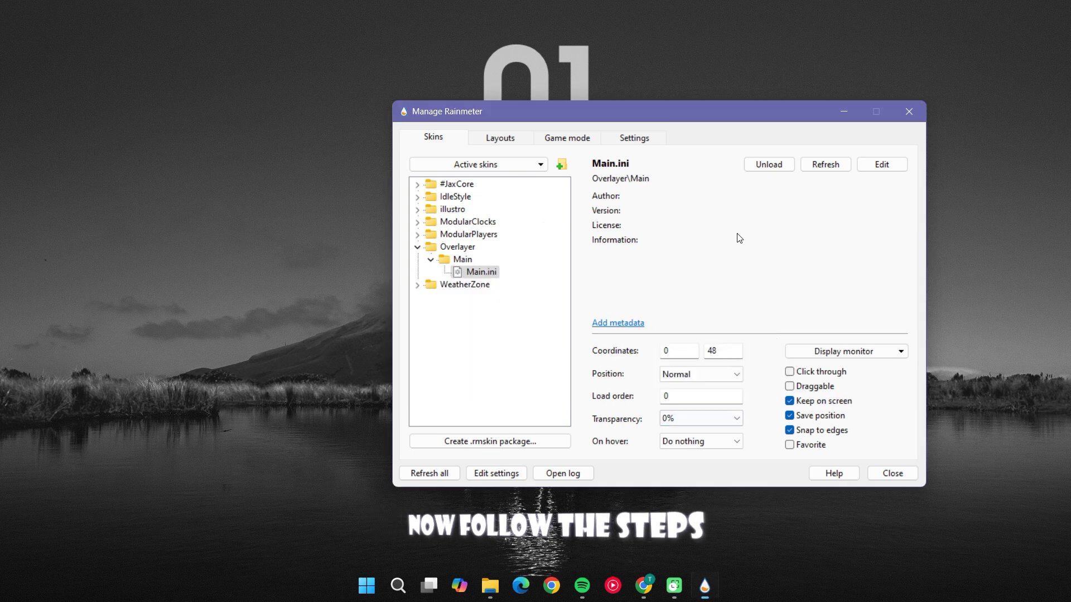
left_click(418, 247)
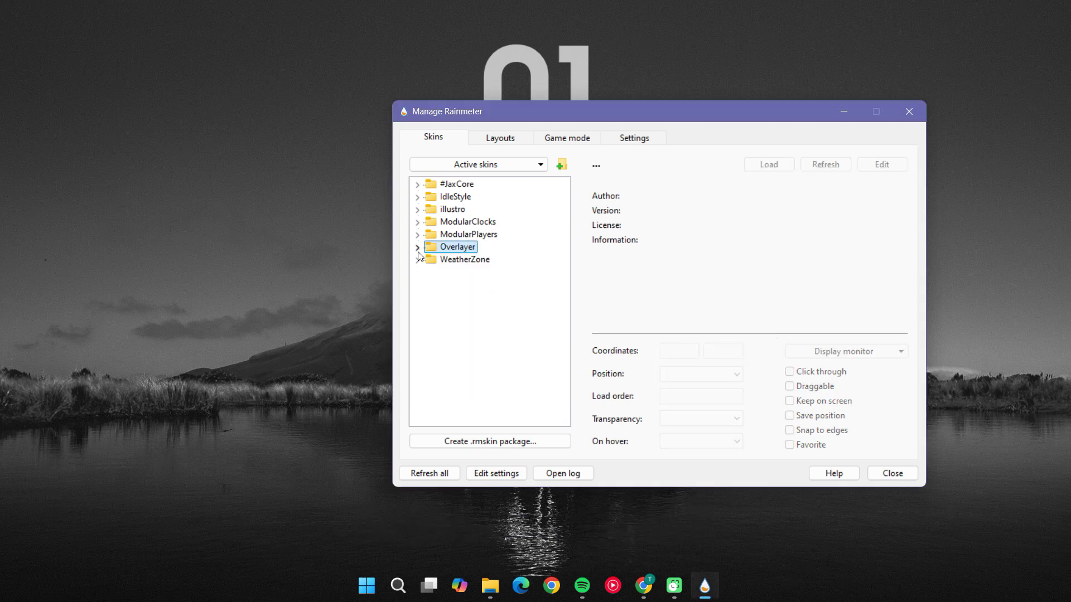
Load the Mini.ini skin from the WeatherZone folder.
left_click(417, 260)
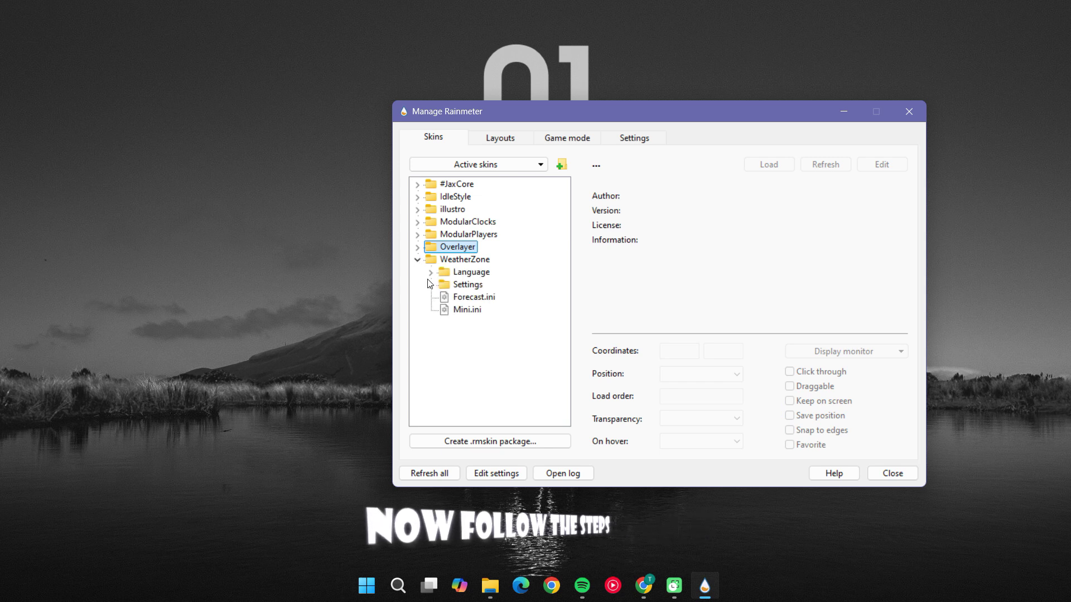
left_click(467, 310)
right_click(467, 310)
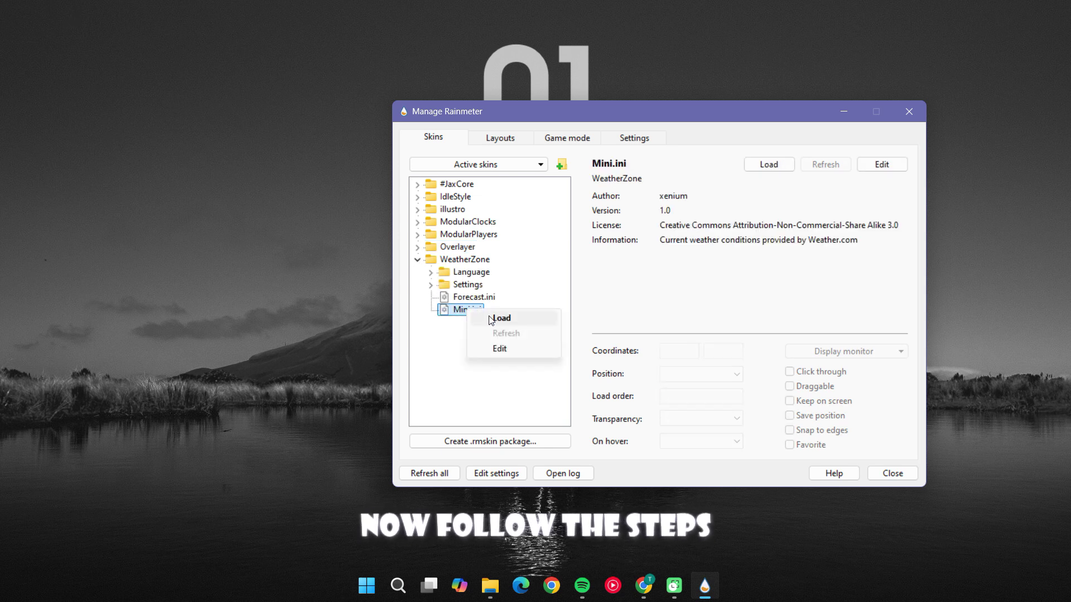
left_click(491, 317)
Load WeatherZone's Settings.ini skin and minimize the Rainmeter manager.
left_click(432, 285)
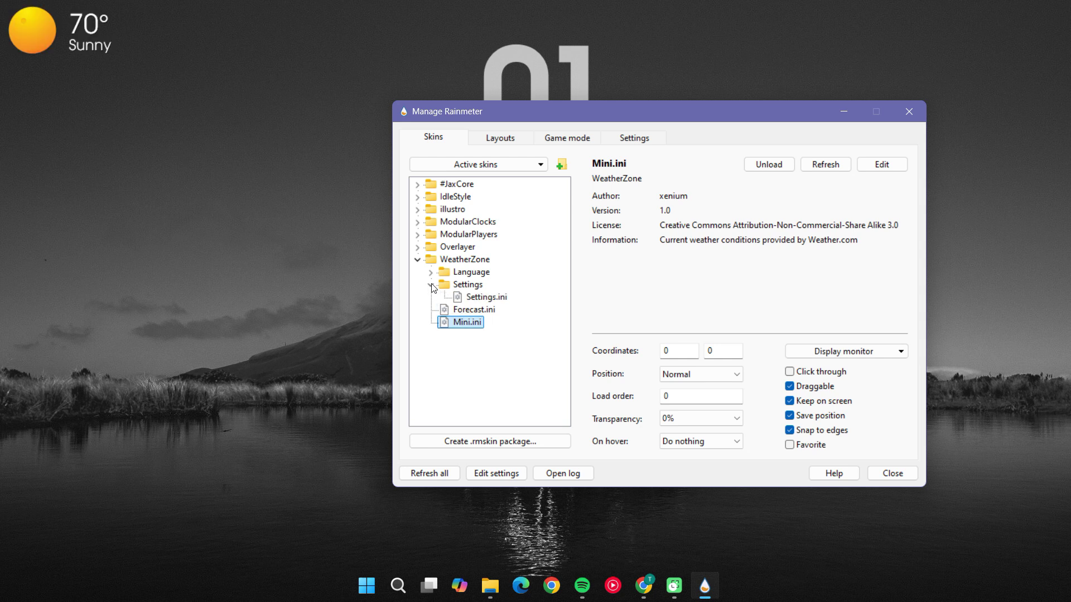
right_click(477, 300)
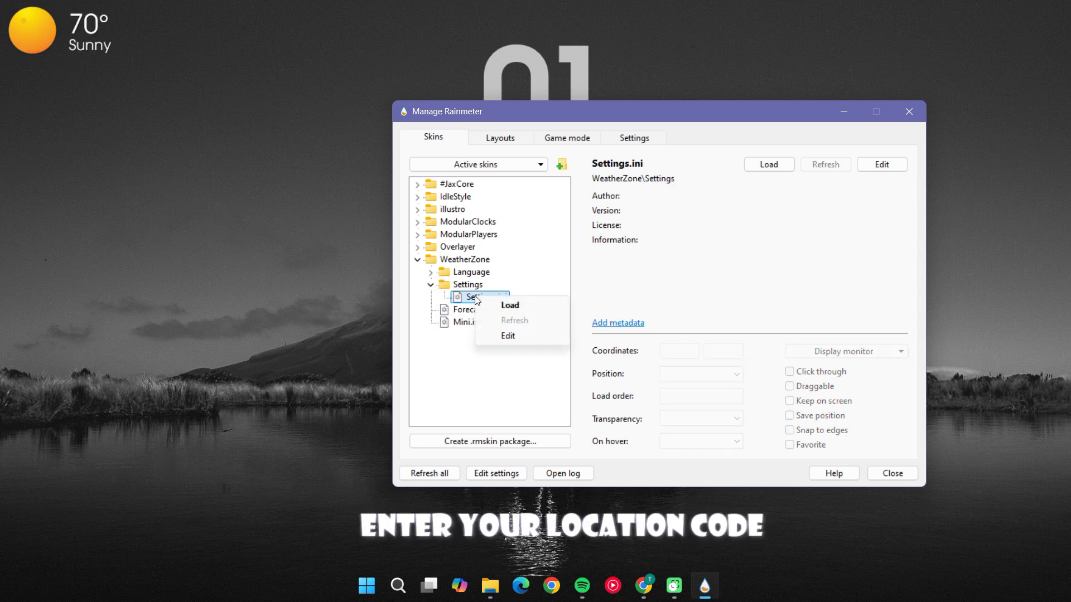
left_click(504, 304)
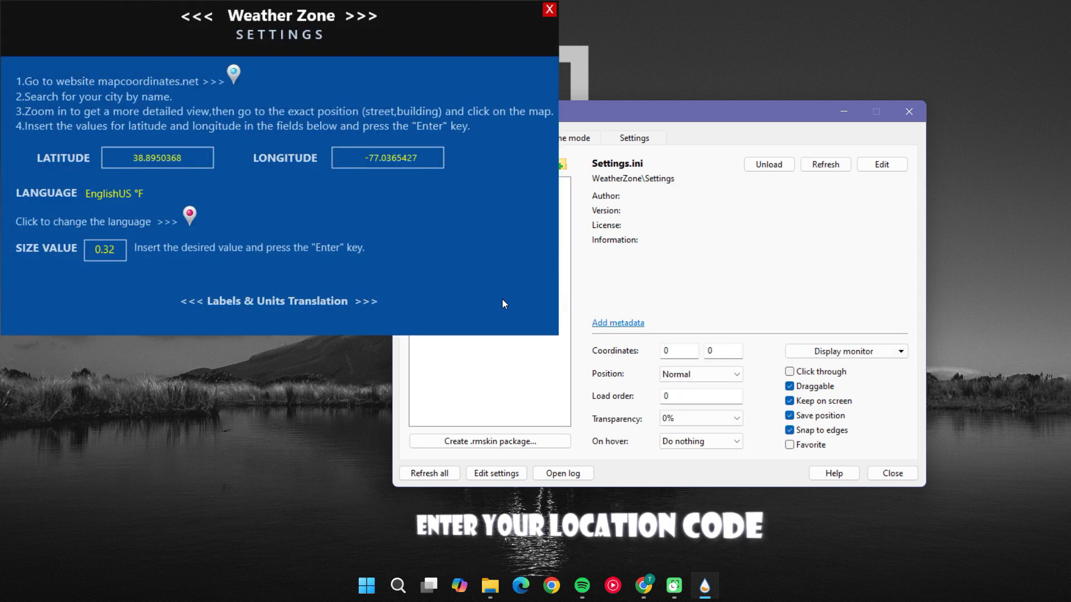
left_click(844, 112)
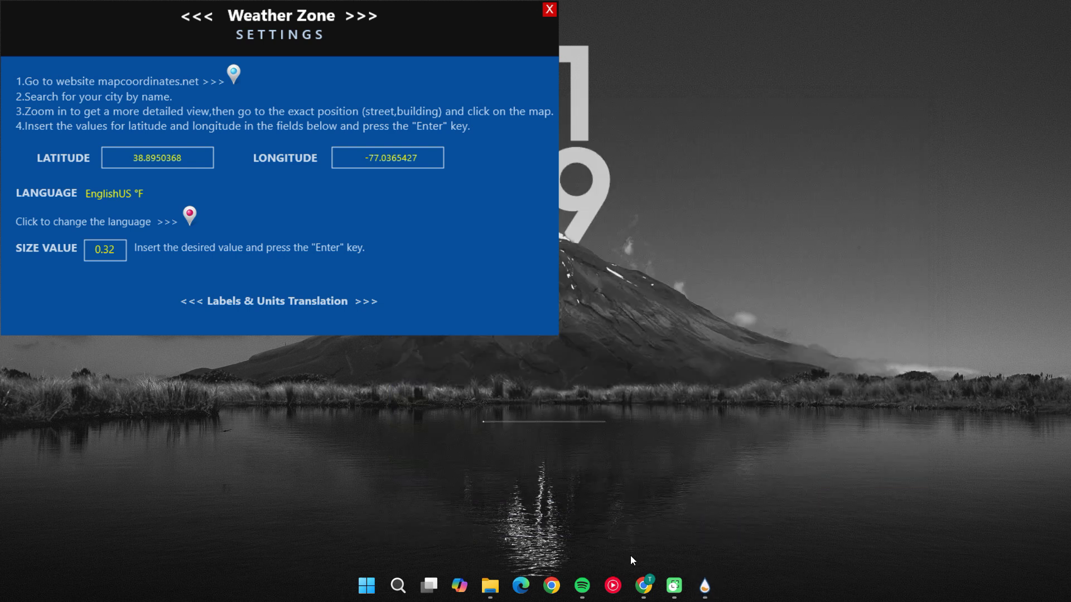
Switch to Chrome, close the JaxCore page and look up the coordinates of Dubai on latlong.net.
left_click(642, 585)
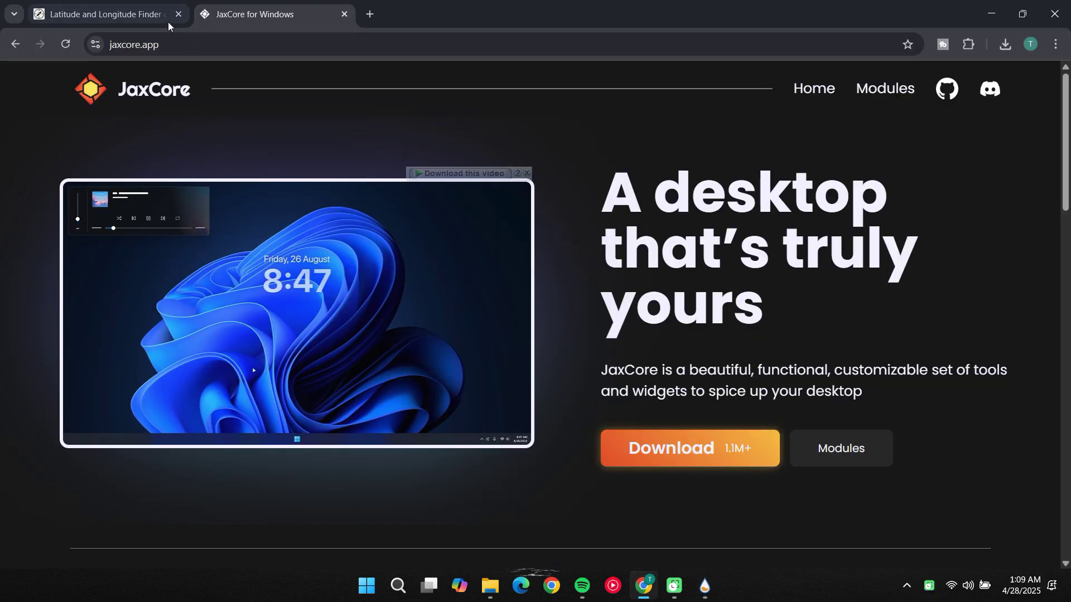
left_click(344, 15)
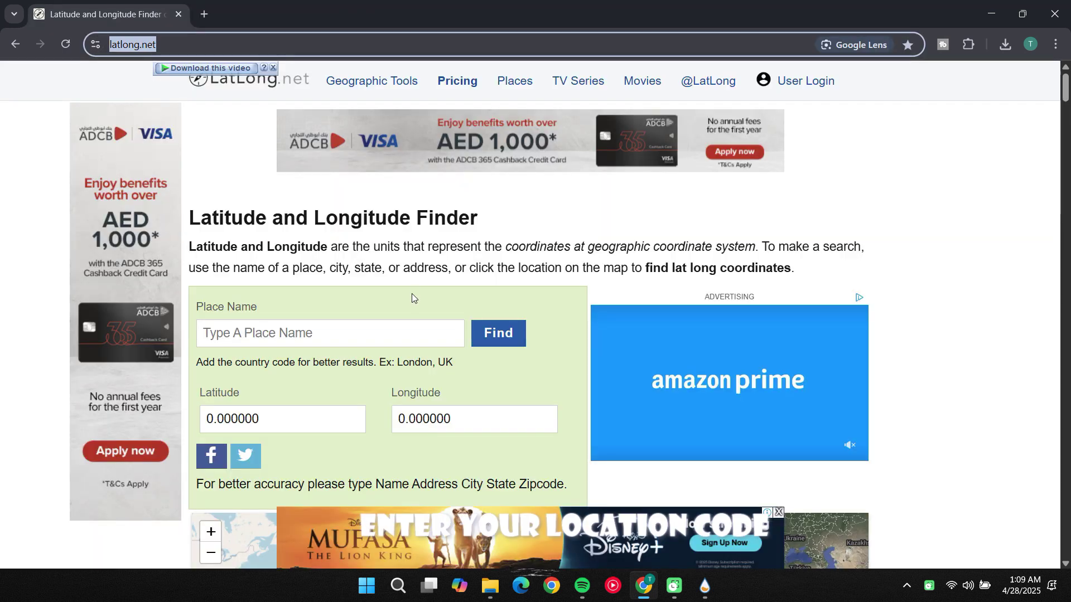
left_click(357, 332)
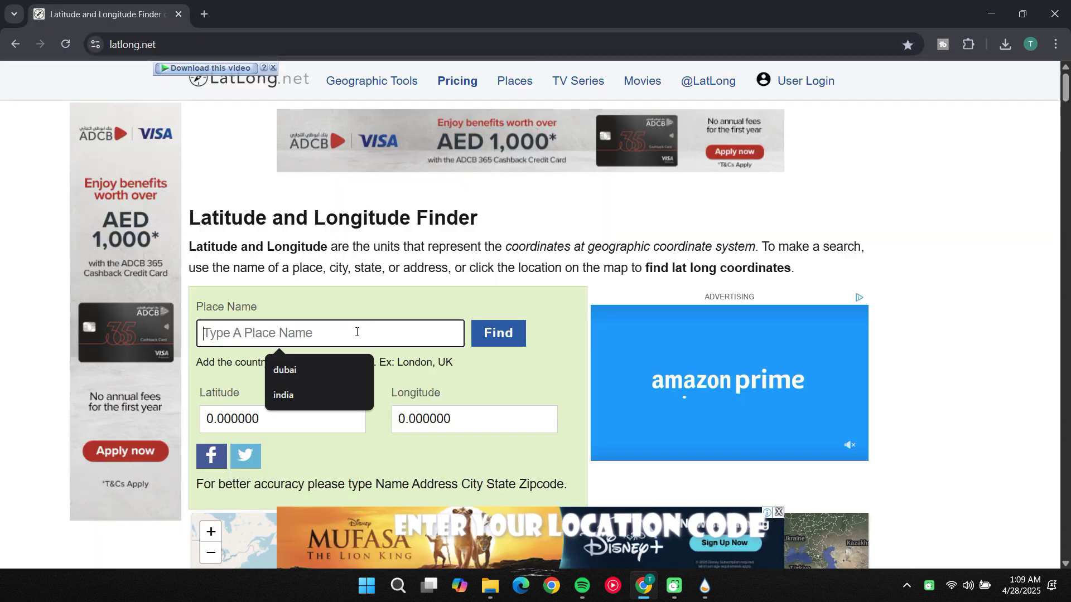
left_click(290, 371)
left_click(502, 335)
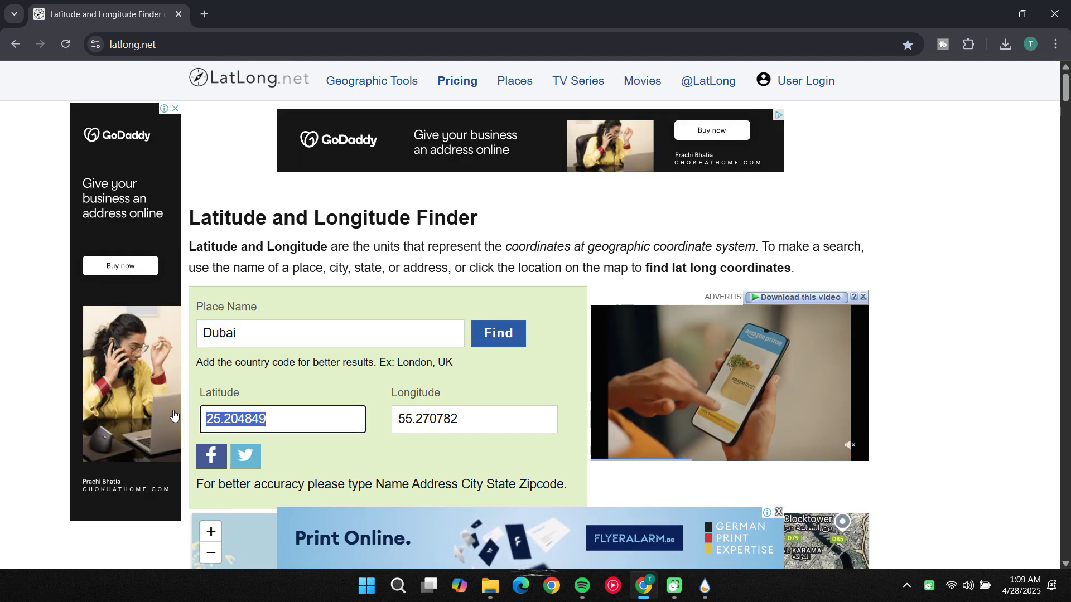
Return to the Weather Zone settings and enter 25.204849 as the latitude.
left_click(991, 14)
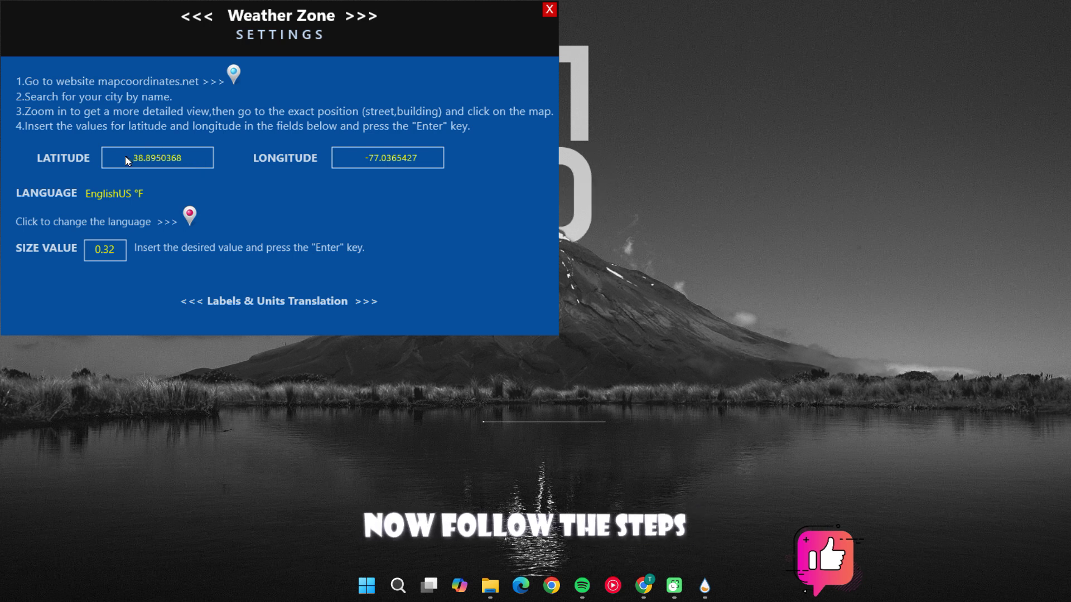
left_click(173, 161)
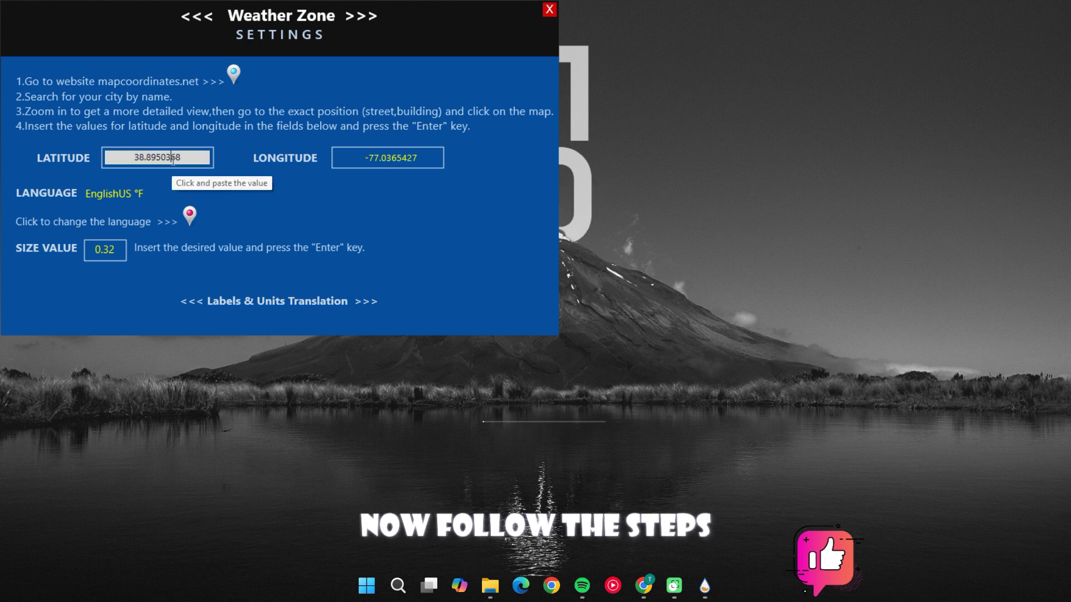
double_click(173, 161)
type("25.204849")
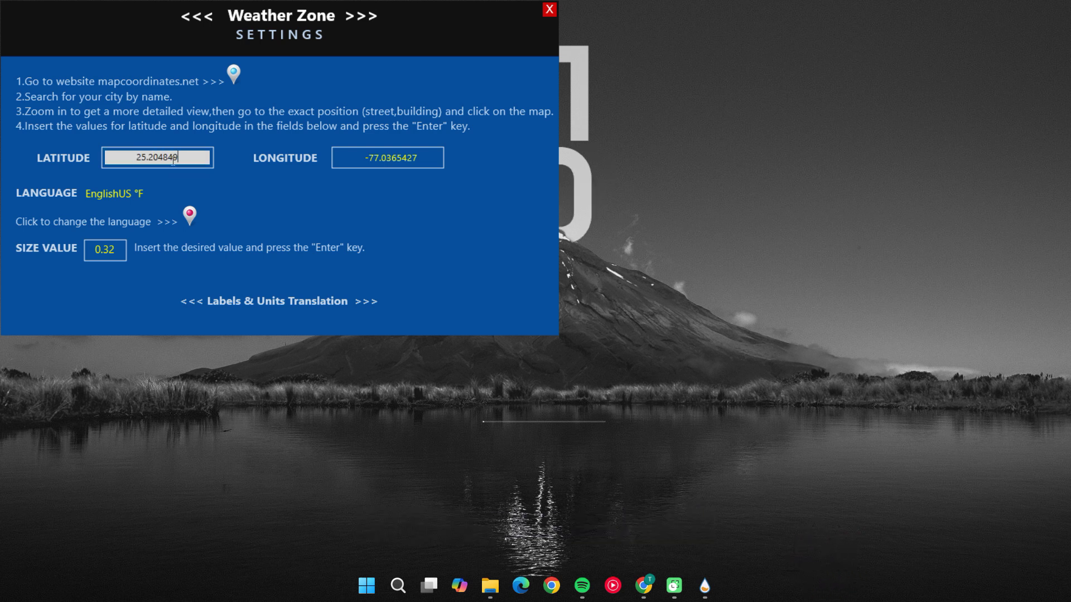
Set the Weather Zone size value to 0.18.
left_click(118, 255)
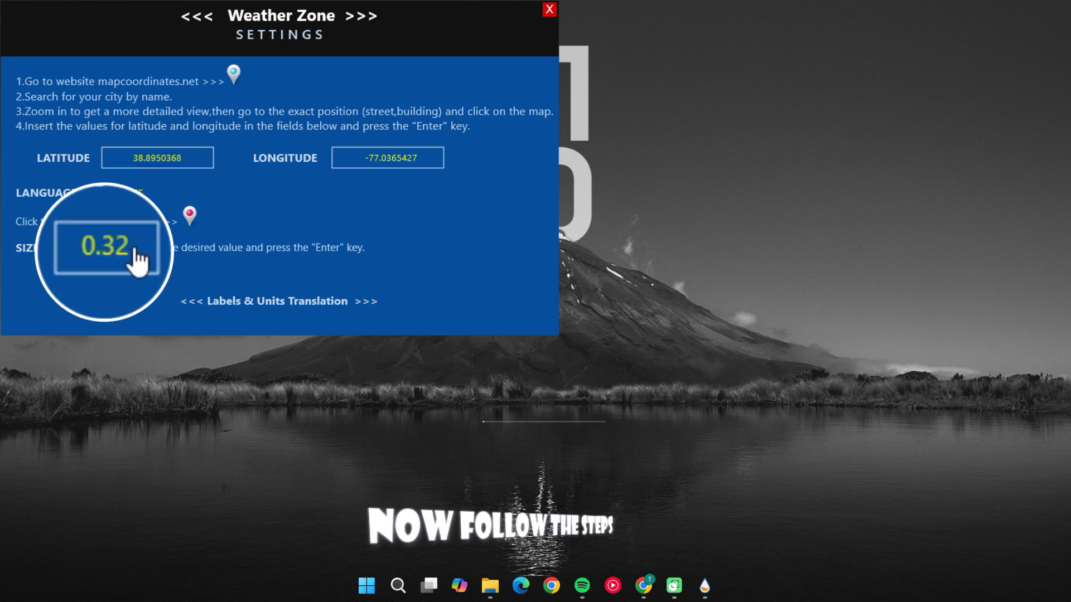
double_click(121, 250)
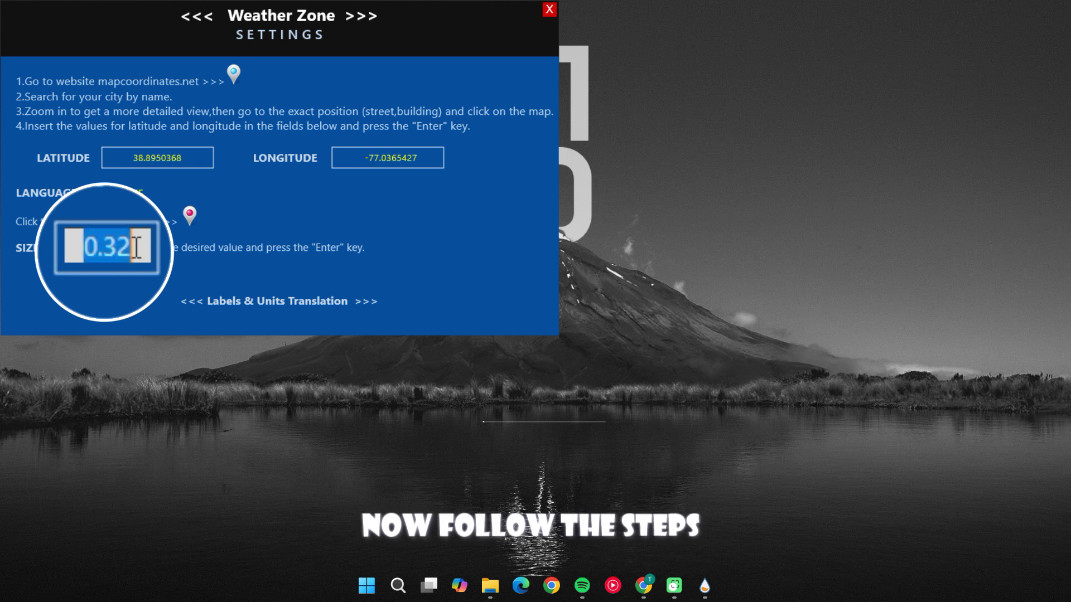
type("0.18")
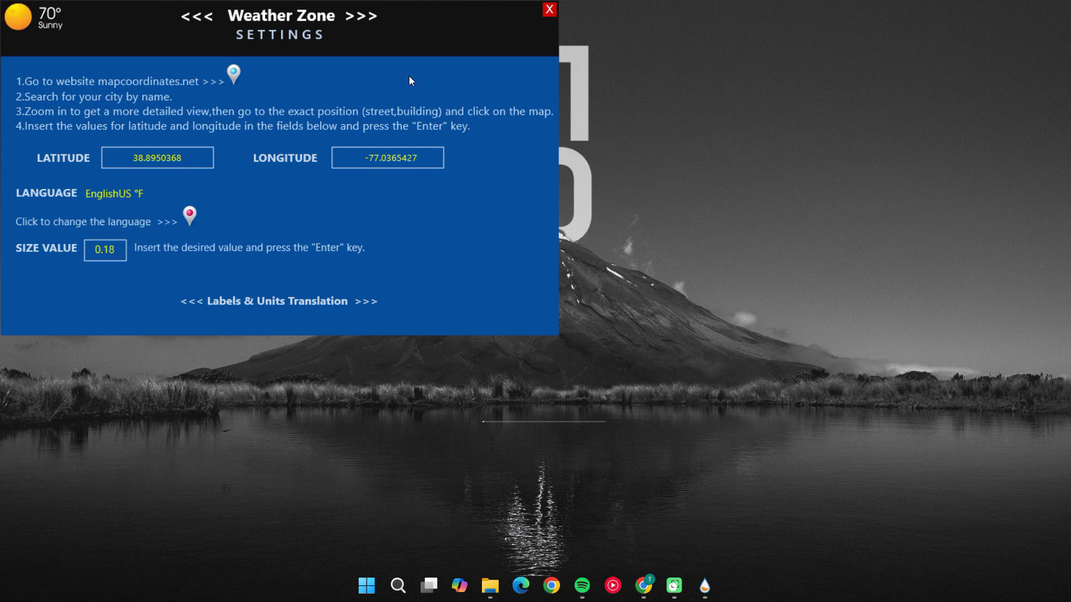
Switch to Chrome, copy Dubai's longitude from latlong.net and minimize the browser.
left_click(366, 163)
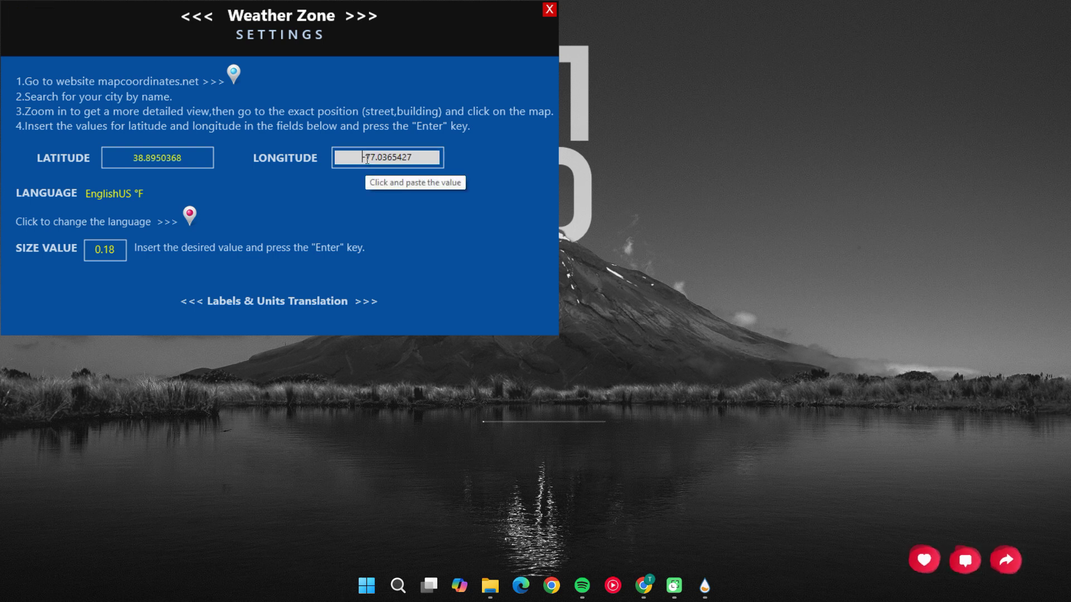
left_click(643, 585)
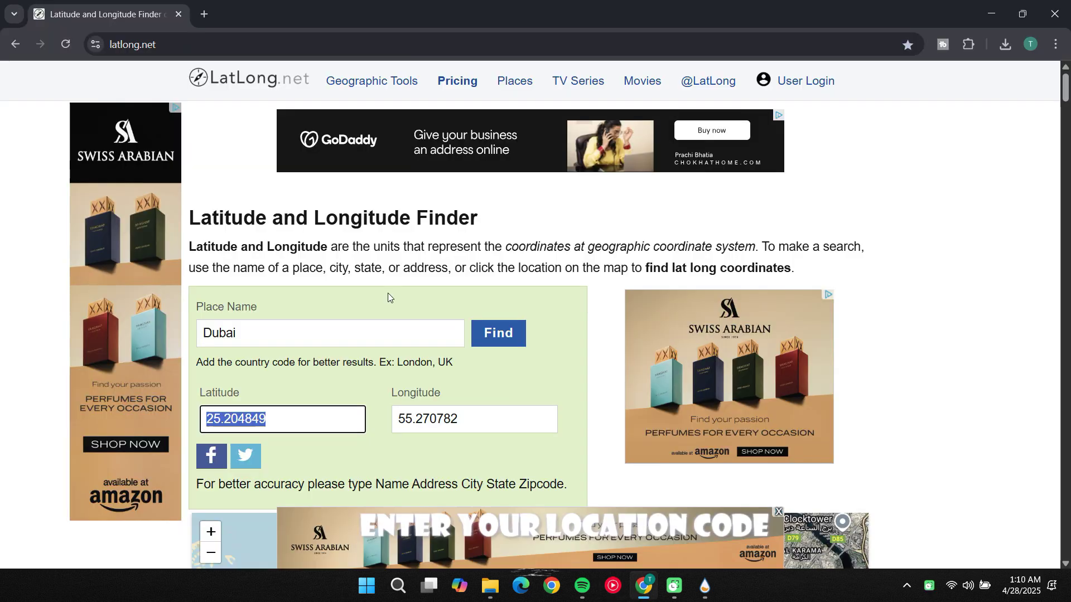
left_click(452, 414)
key("ctrl+c")
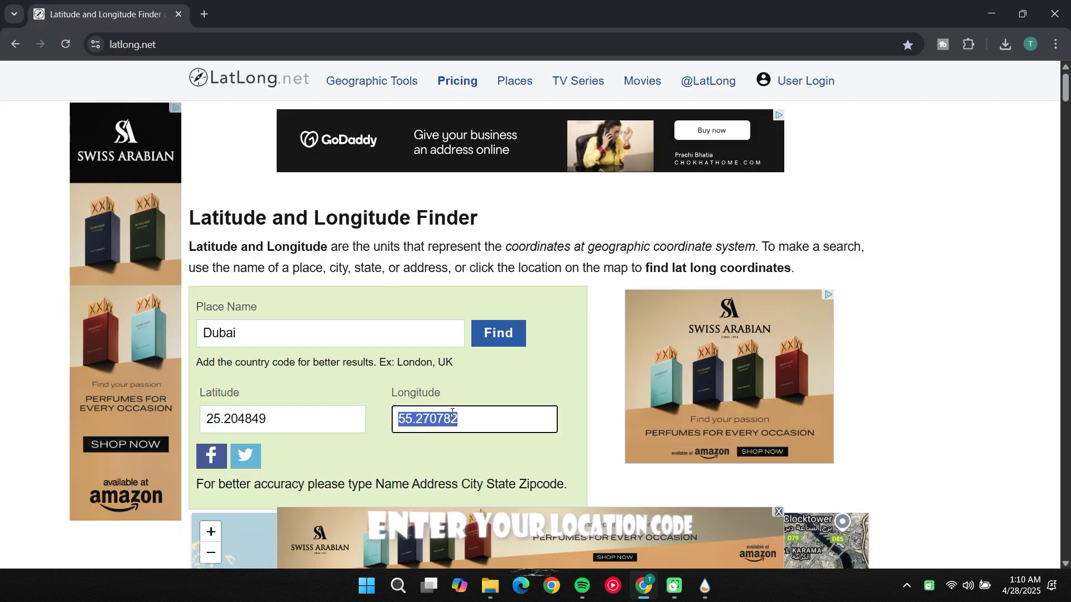
left_click(990, 8)
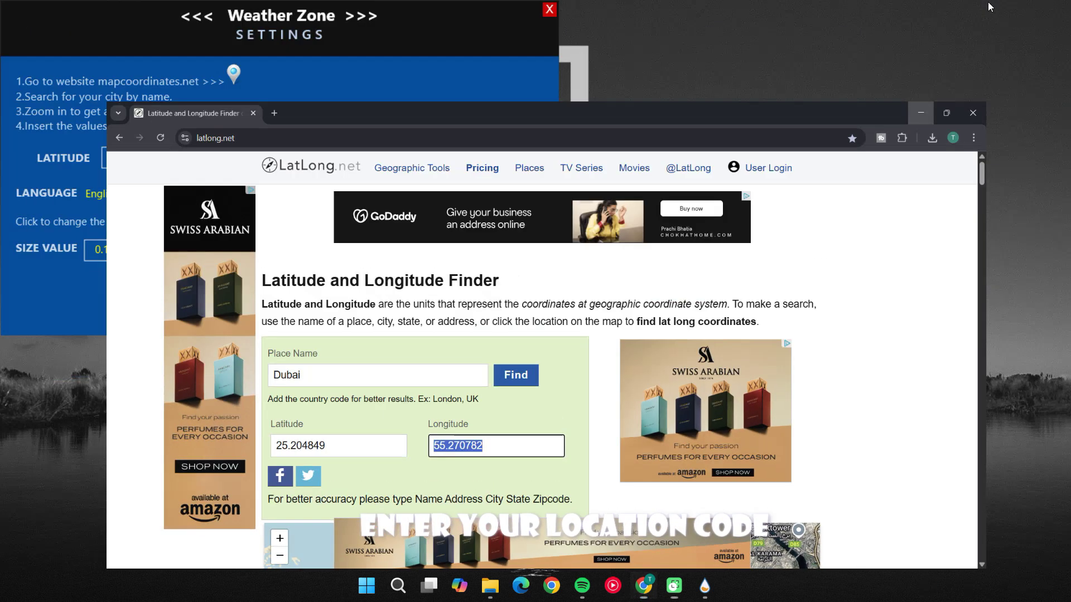
Set the Weather Zone longitude to -55.270782 using the copied coordinate.
left_click(411, 159)
double_click(411, 159)
key("ctrl+v")
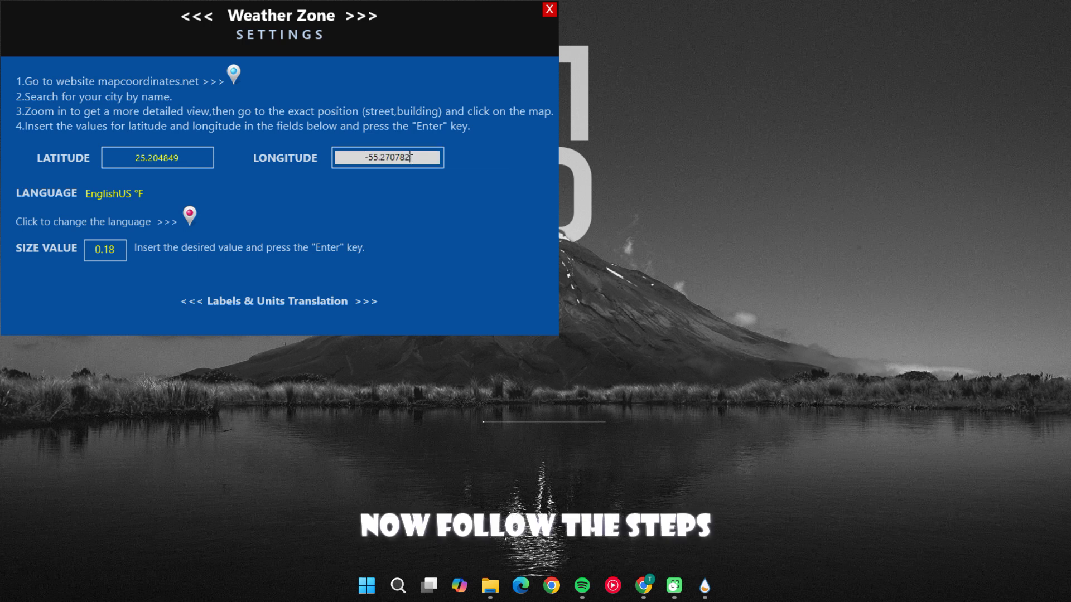
key("Return")
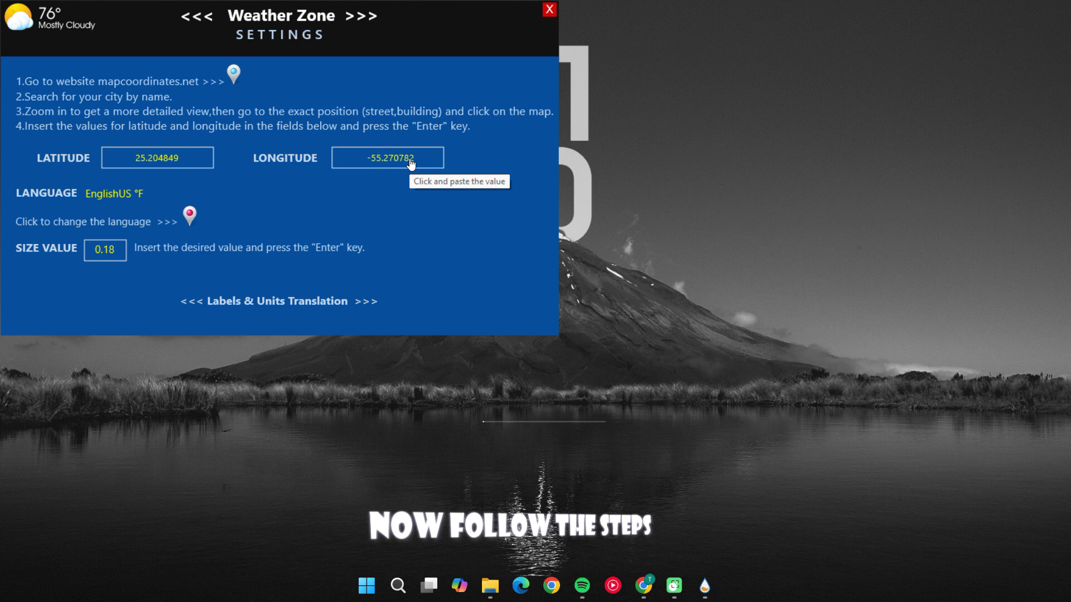
Move the Weather Zone settings panel to the middle of the desktop and correct the longitude to 55.270782.
left_click_drag(412, 14, 658, 150)
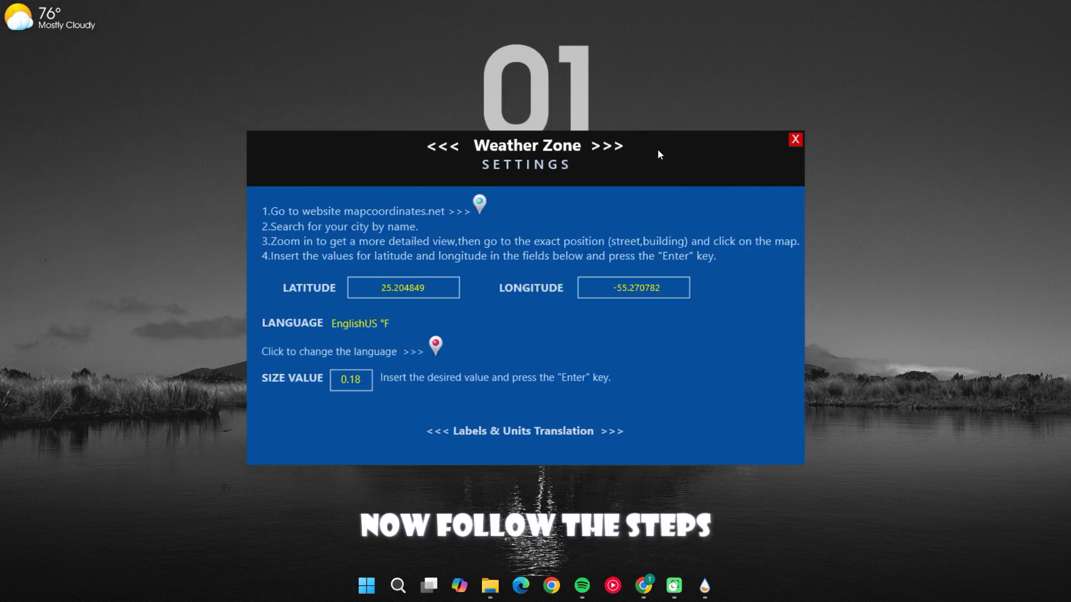
mouse_move(20, 24)
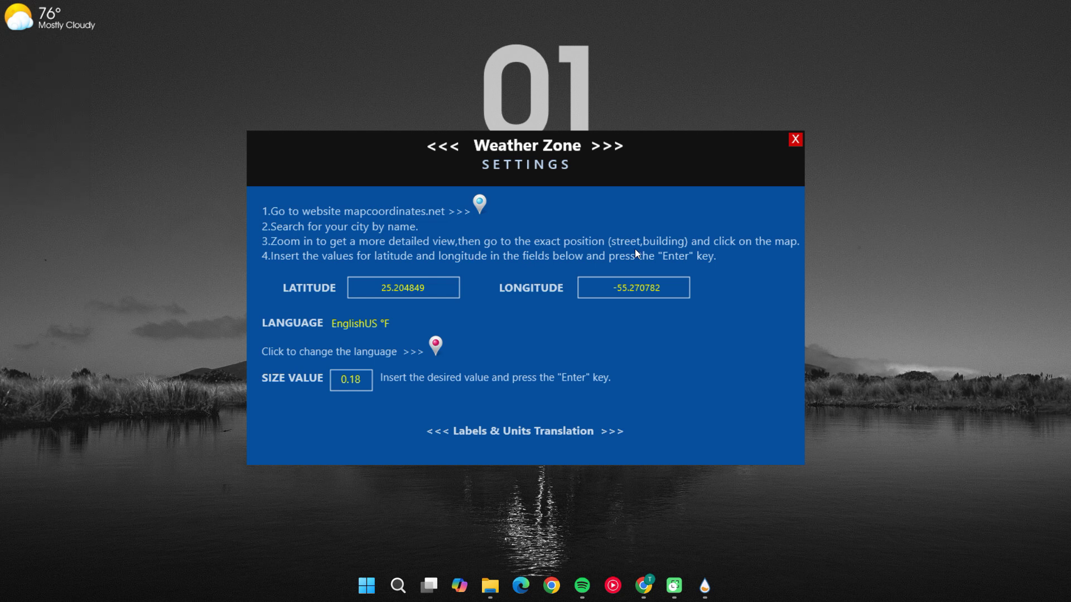
left_click(622, 290)
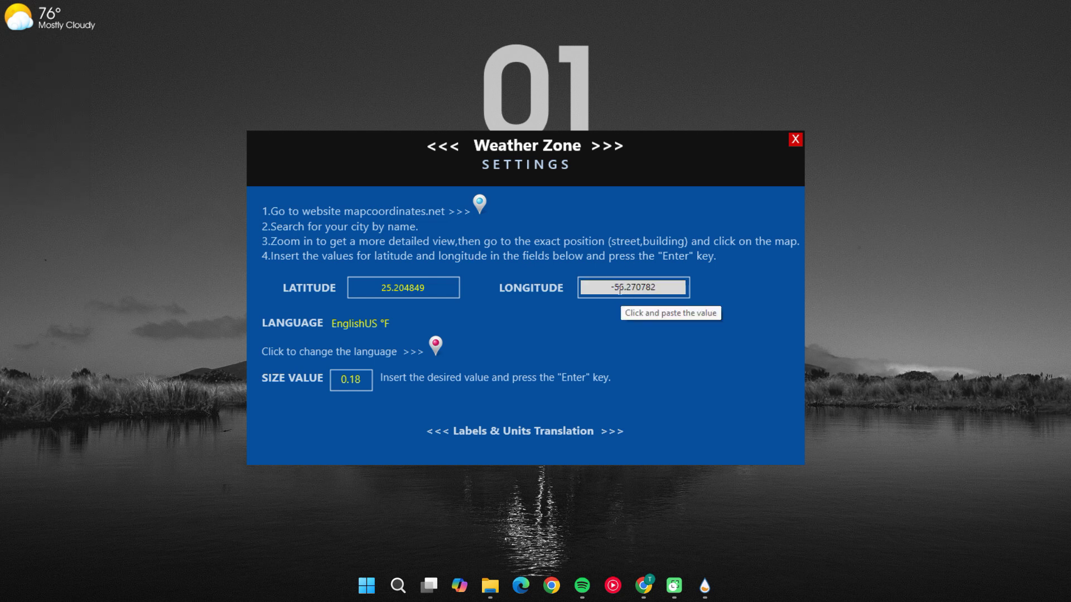
key("BackSpace")
key("Return")
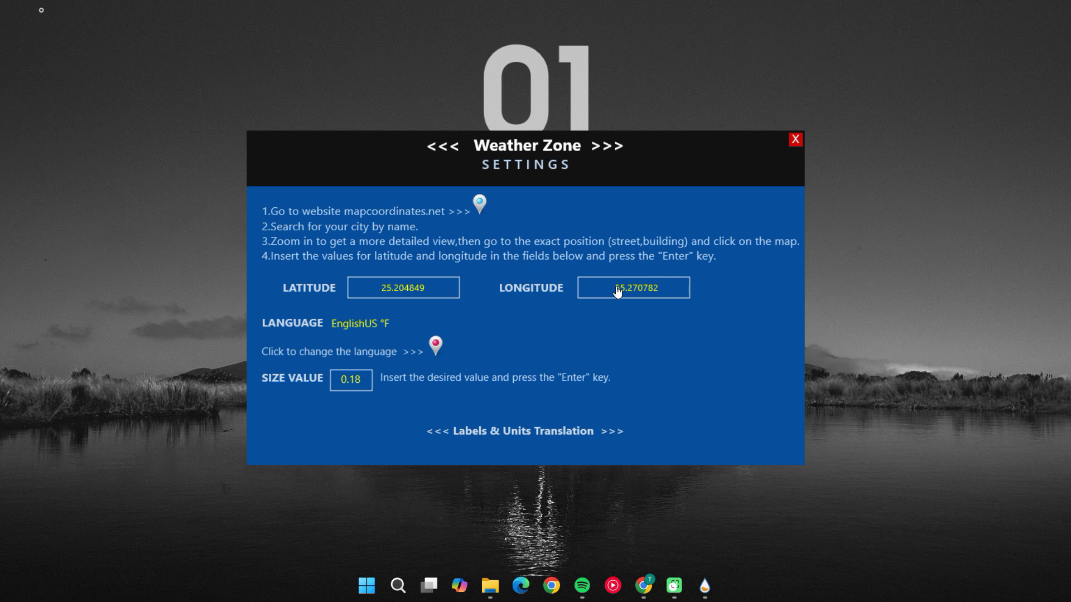
Close the Weather Zone settings and move the weather widget to the desktop's upper-right corner.
left_click(796, 144)
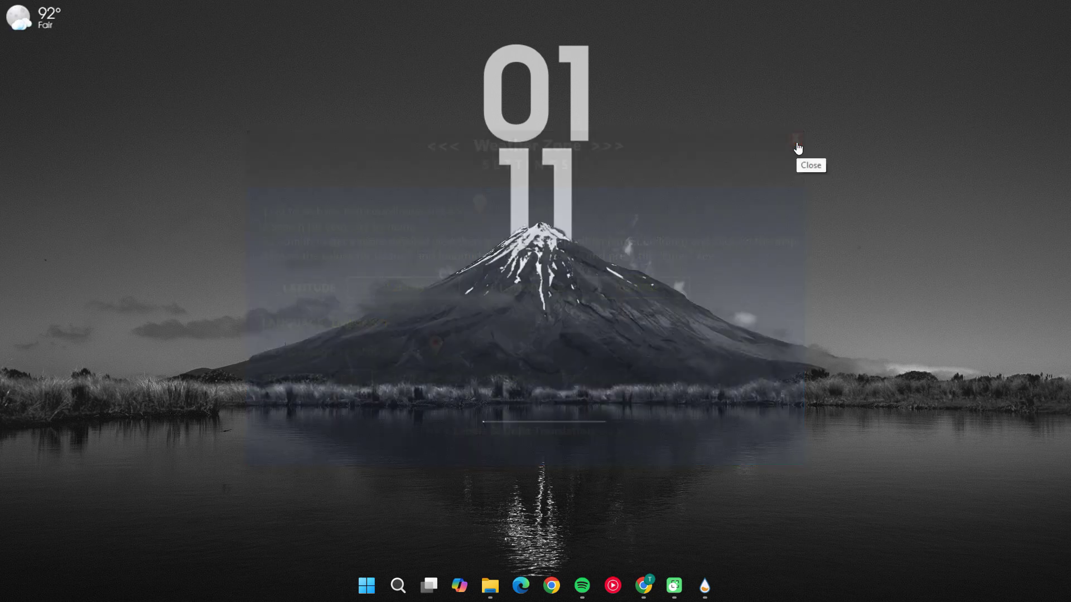
left_click_drag(30, 18, 1010, 37)
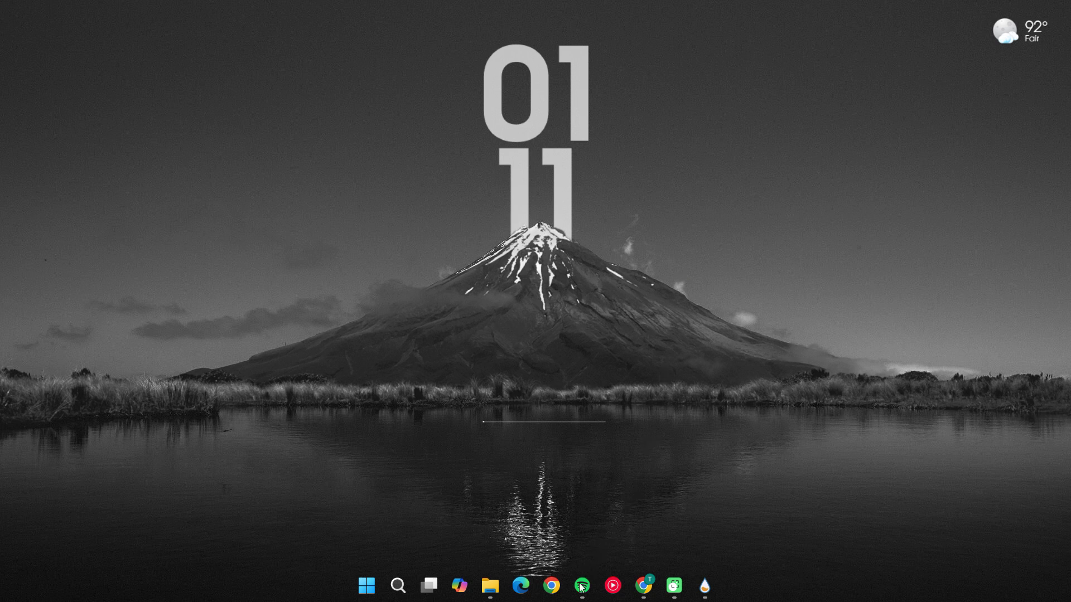
Skip to the next Spotify track and move the media player widget slightly lower, onto the lake below the shoreline.
mouse_move(582, 586)
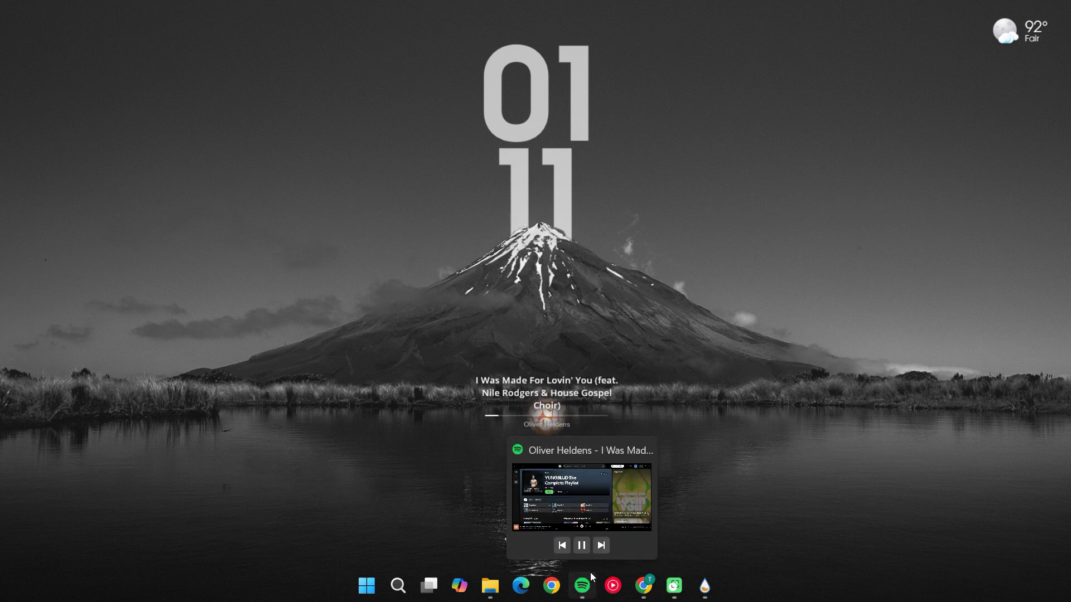
left_click(607, 545)
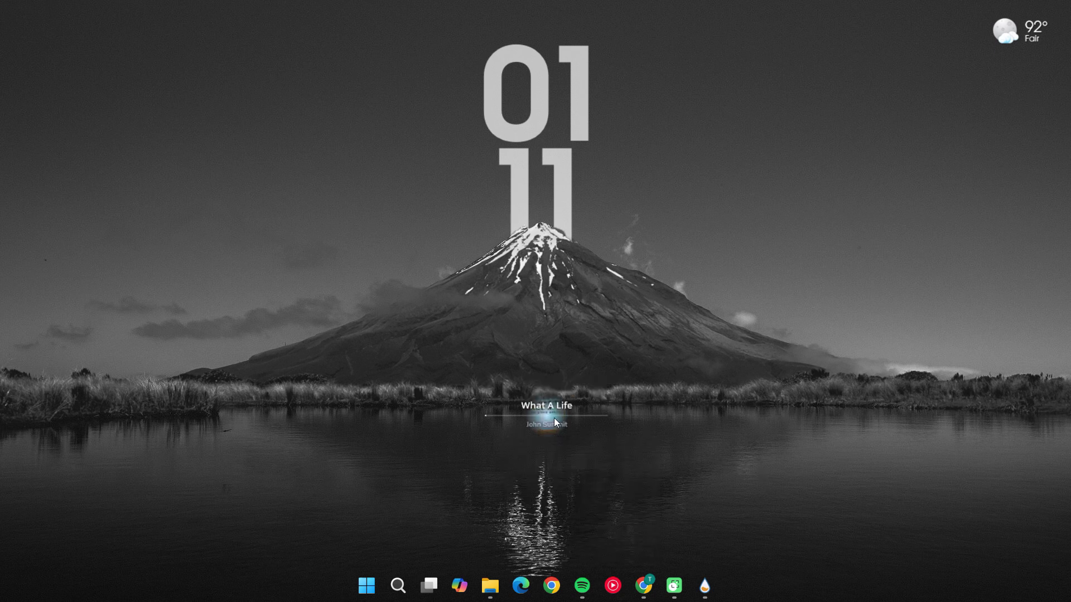
left_click_drag(555, 418, 555, 435)
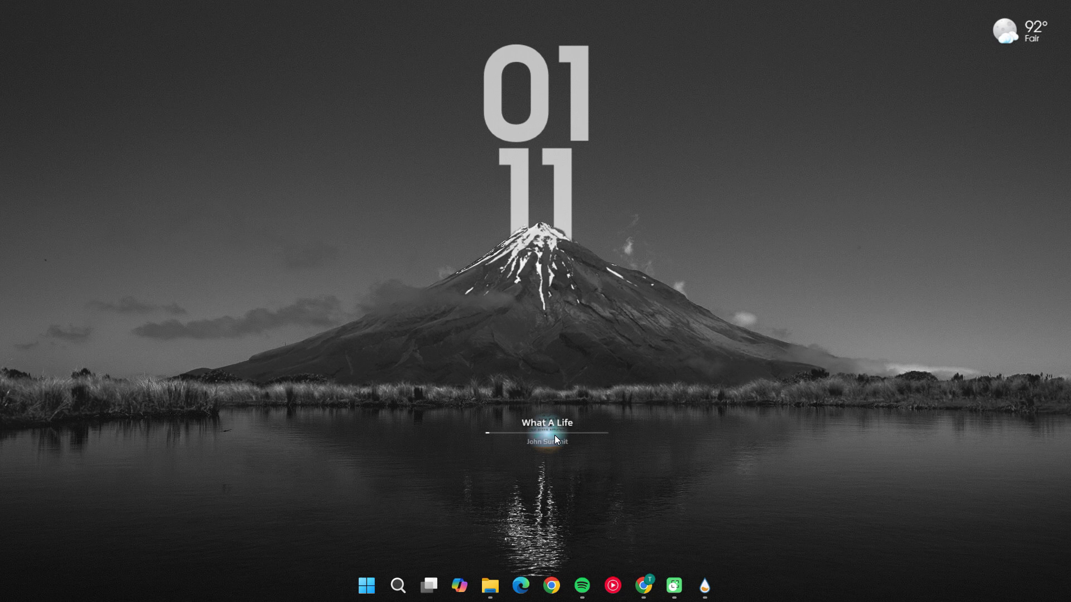
Nudge the clock slightly down behind the mountain peak and shift the weather widget slightly inward from the desktop's corner.
mouse_move(556, 156)
left_mouse_down()
mouse_move(558, 136)
mouse_move(559, 160)
left_mouse_up()
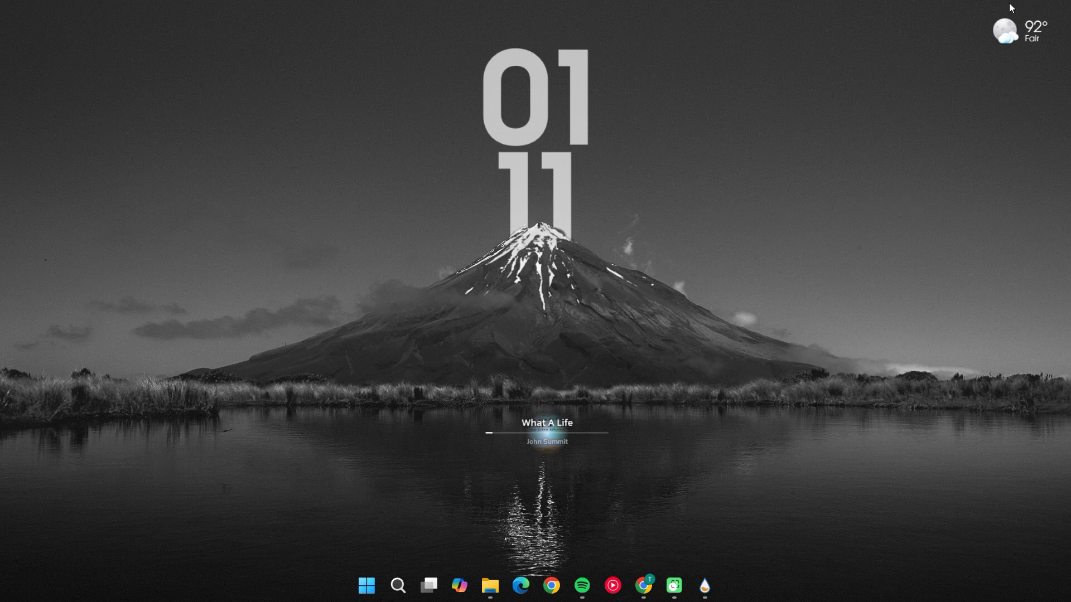
mouse_move(1005, 29)
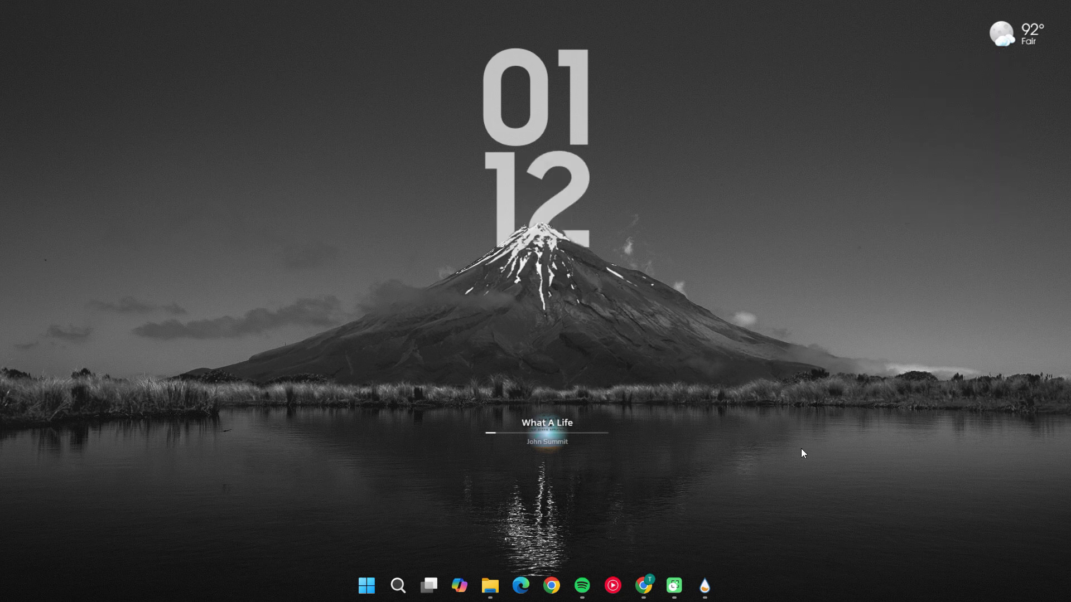
Bring up the Rainmeter manager, collapse the WeatherZone skin folder and close the manager.
left_click(704, 587)
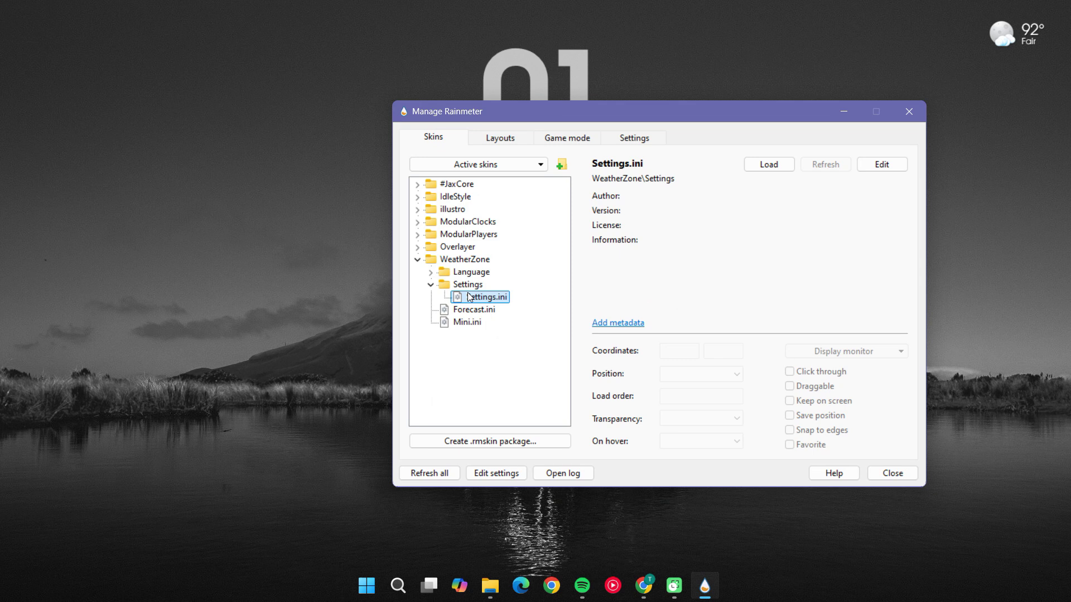
left_click(417, 259)
left_click(909, 112)
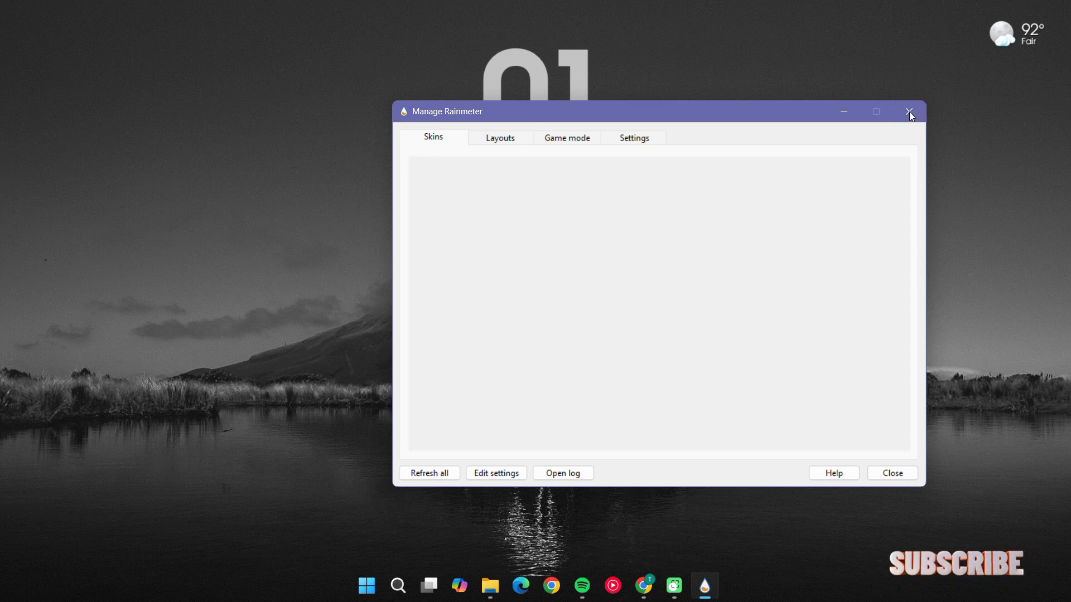